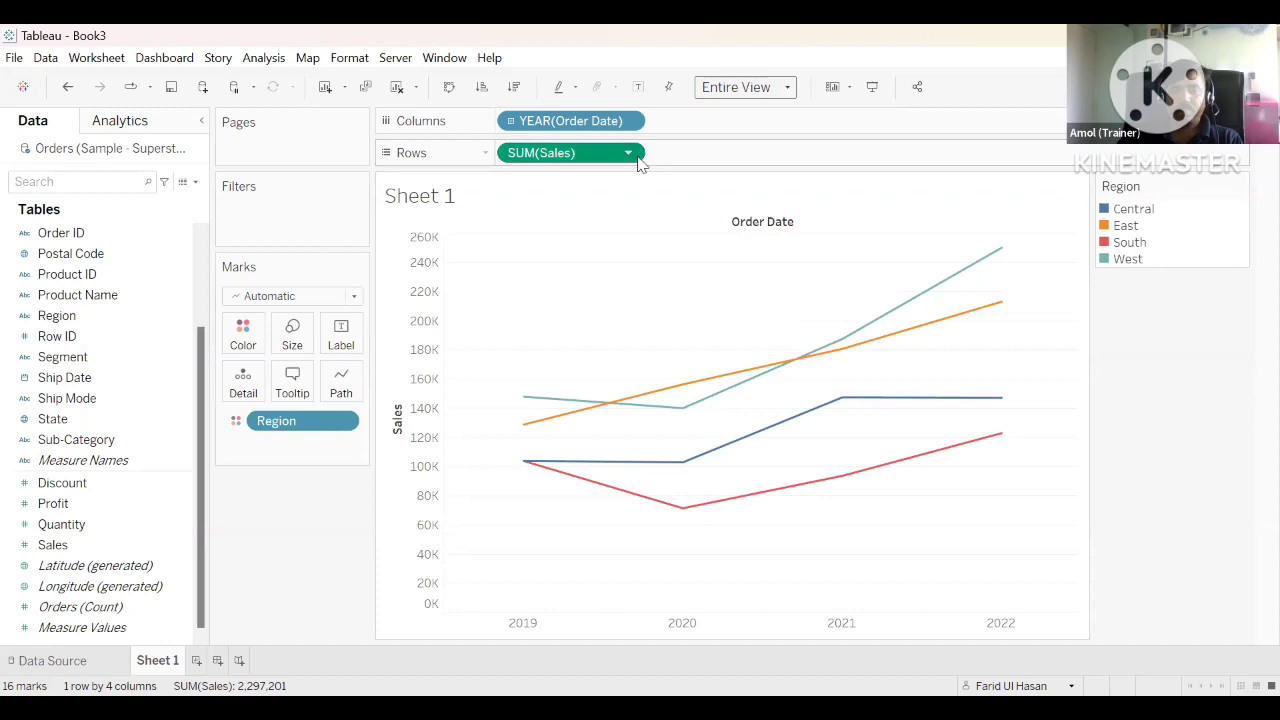
- Apply a Rank quick table calculation to SUM(Sales) on Rows and compute it using Region
{"action": "mouse_move", "coordinate": [773, 455]}
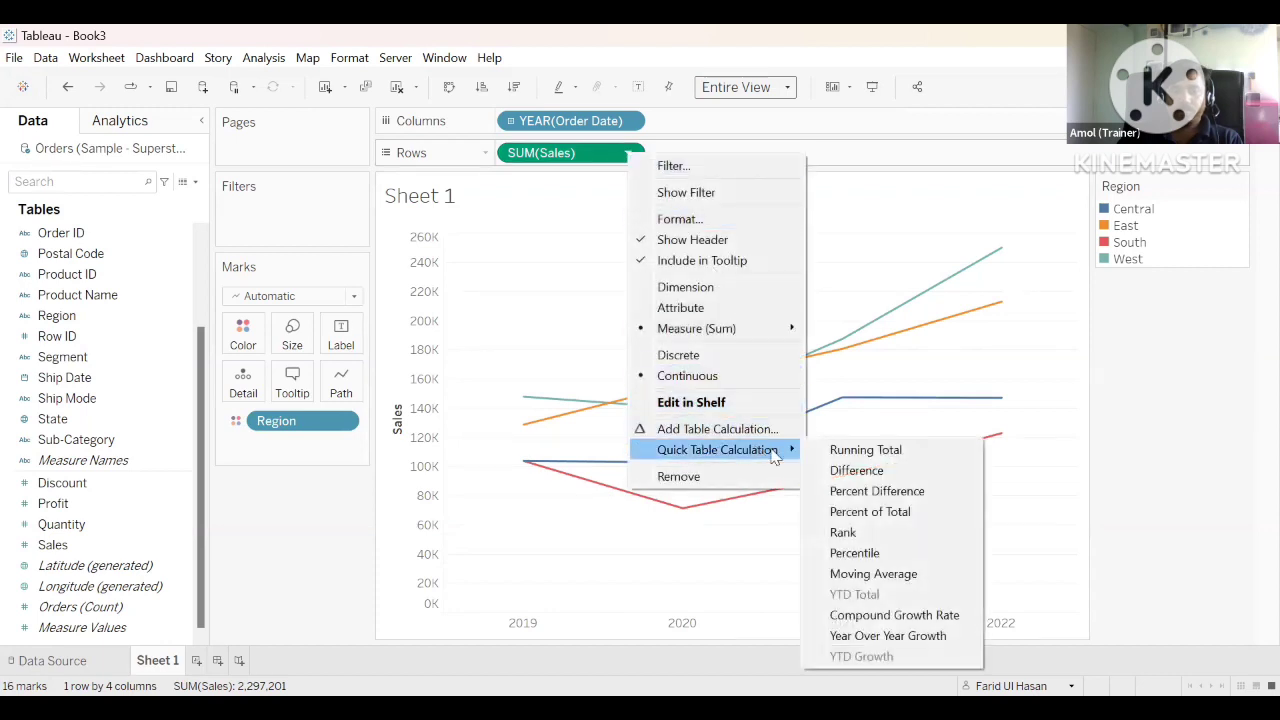
{"action": "left_click", "coordinate": [843, 532]}
{"action": "left_click", "coordinate": [628, 153]}
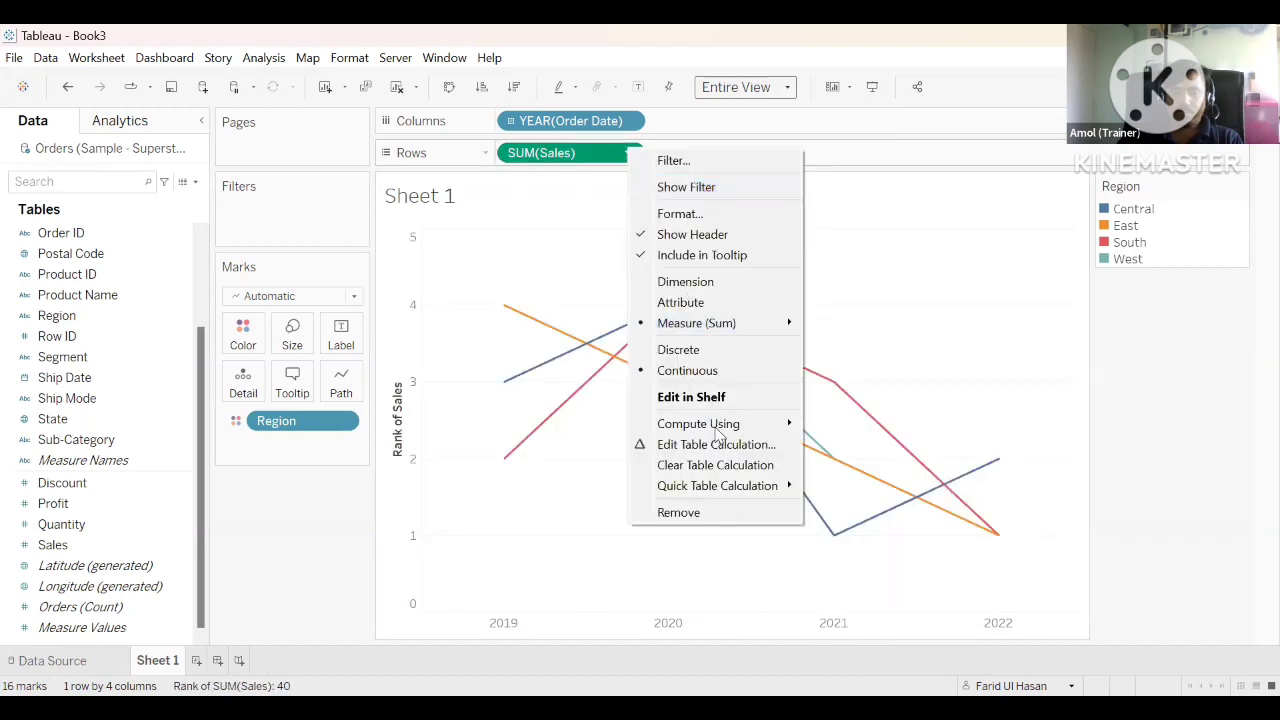
{"action": "mouse_move", "coordinate": [716, 436]}
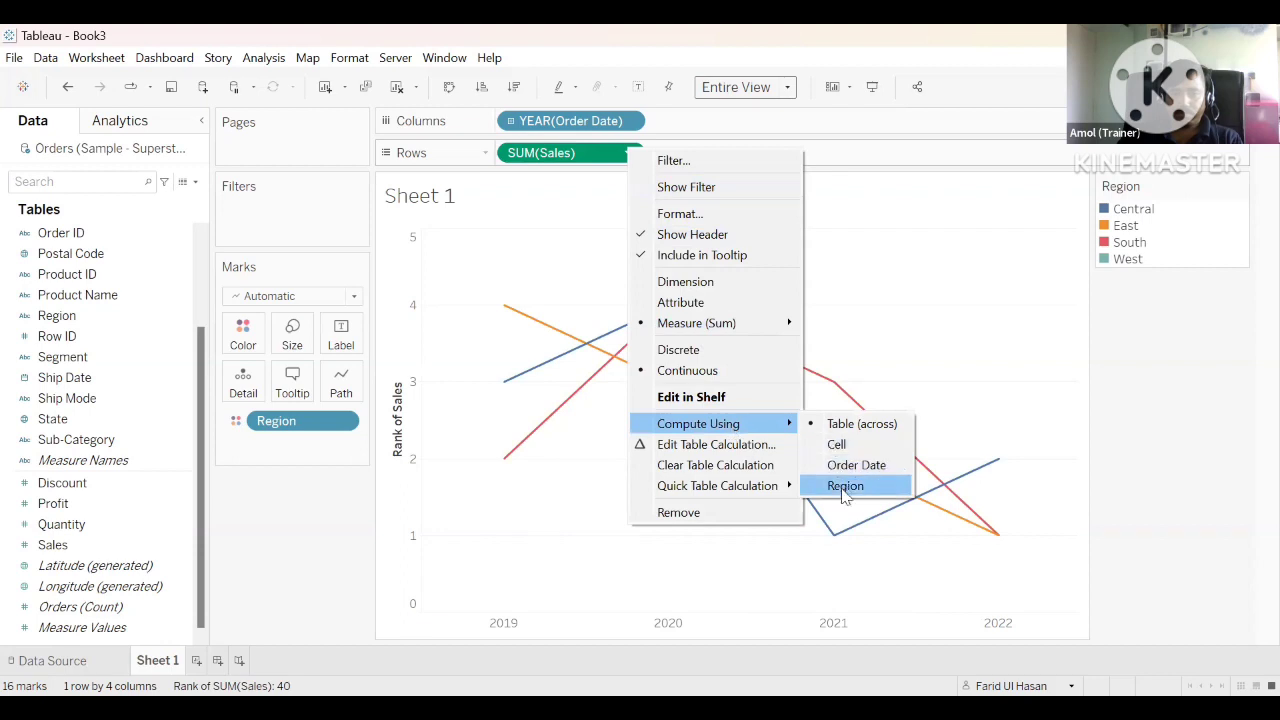
{"action": "left_click", "coordinate": [845, 486]}
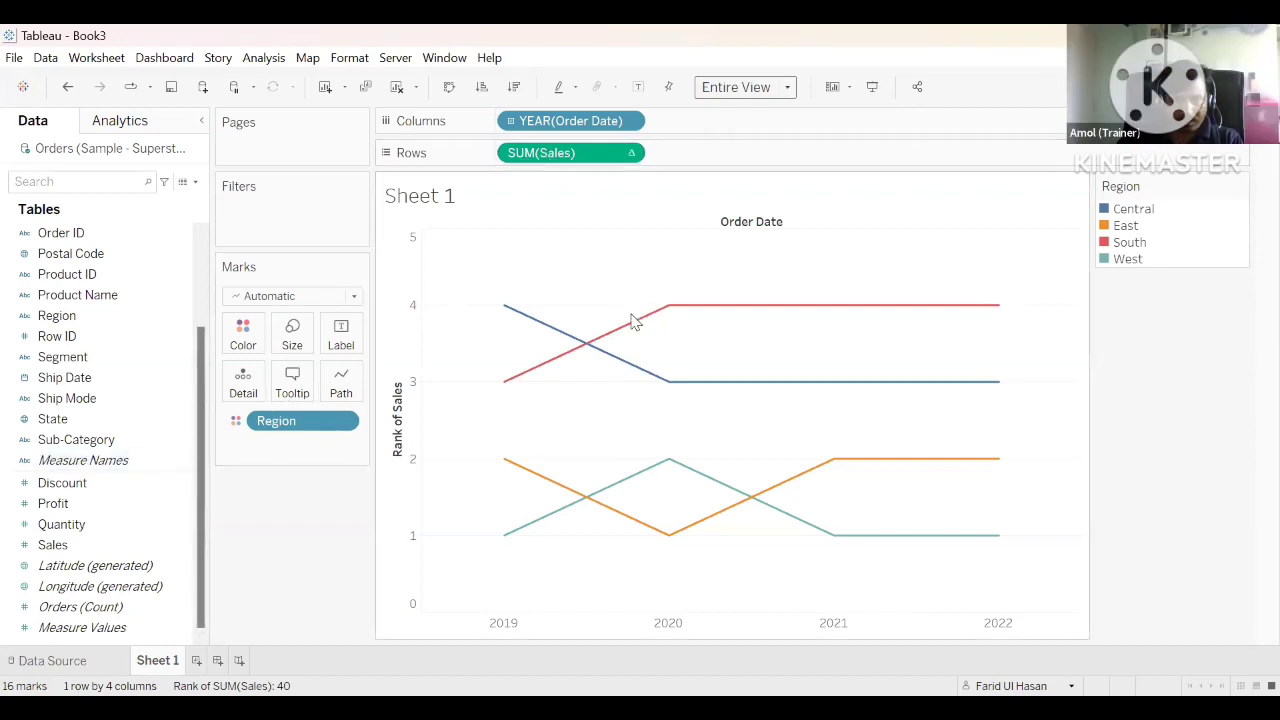
- Examine how each region's sales rank changes from 2019 to 2022, including the Central line's tooltip
{"action": "mouse_move", "coordinate": [632, 328]}
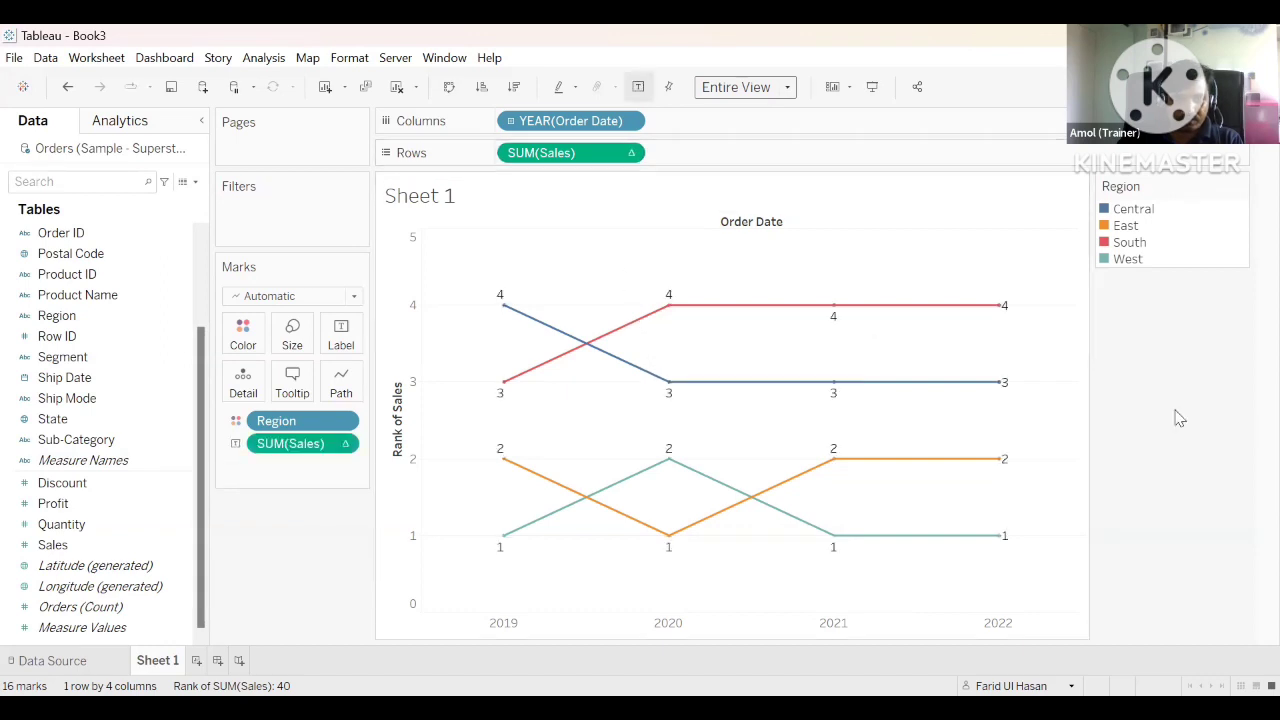
{"action": "mouse_move", "coordinate": [746, 310]}
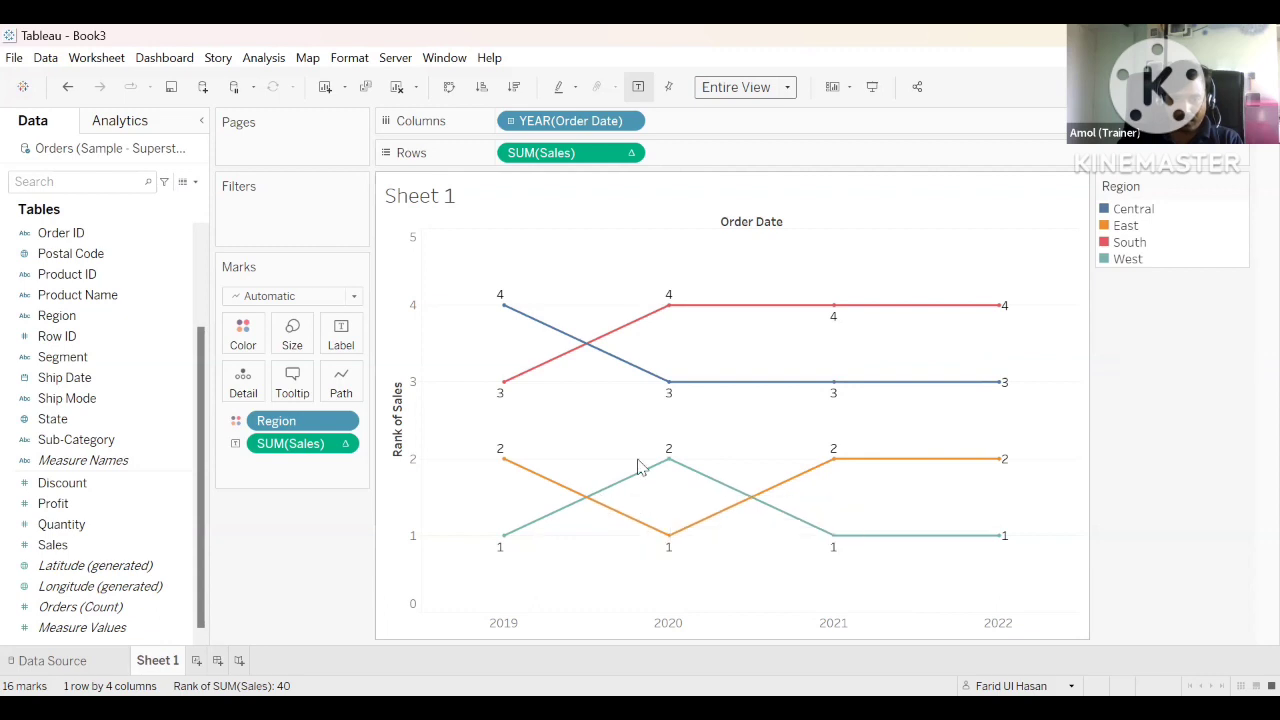
{"action": "mouse_move", "coordinate": [825, 545]}
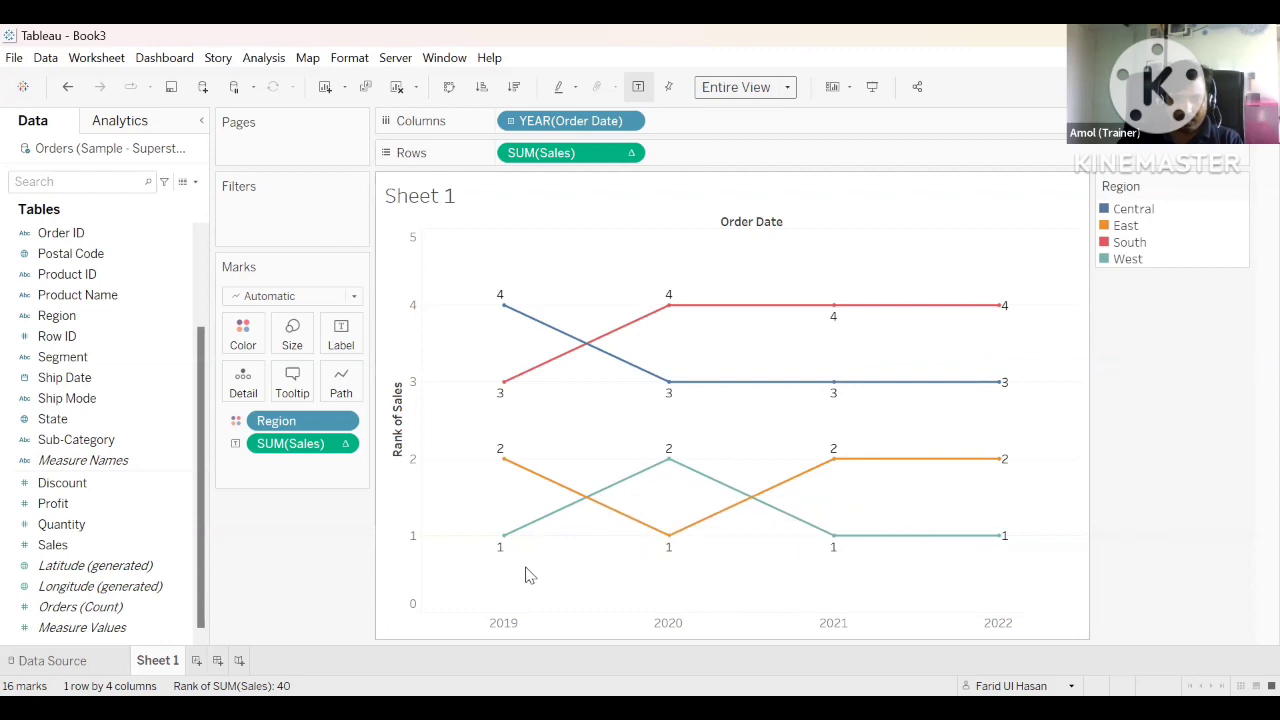
{"action": "mouse_move", "coordinate": [546, 420]}
{"action": "mouse_move", "coordinate": [546, 333]}
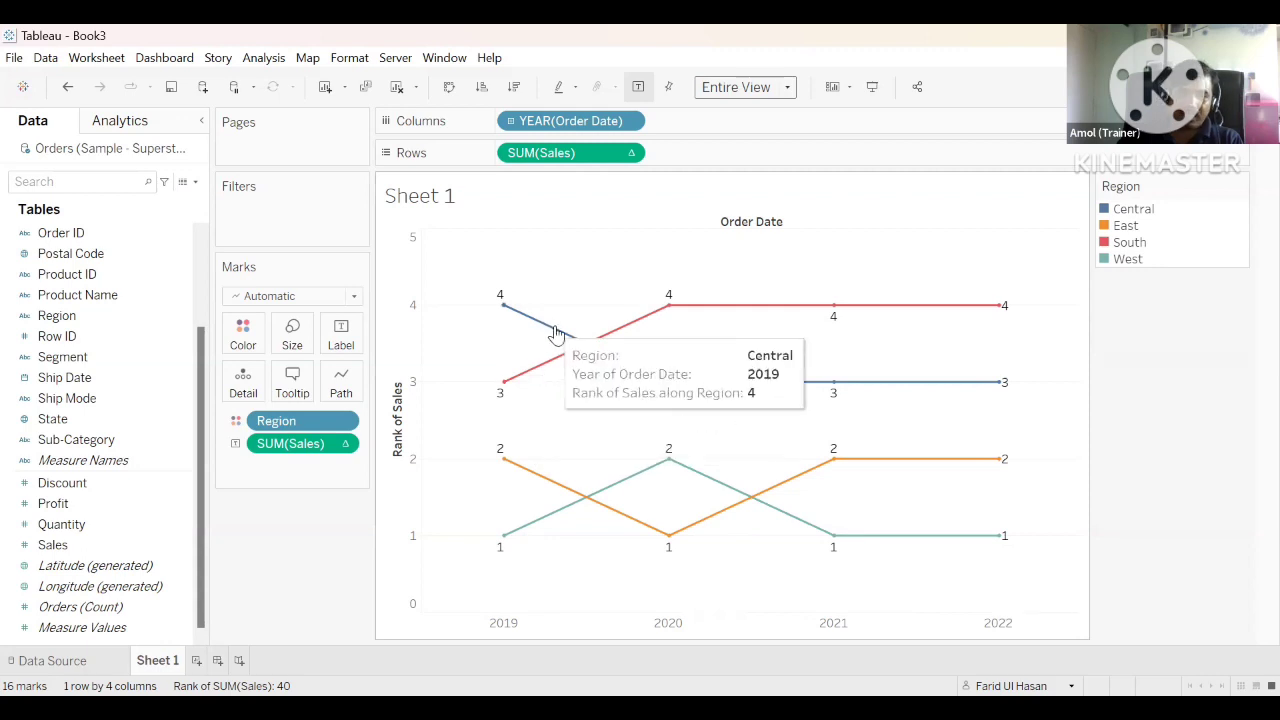
{"action": "mouse_move", "coordinate": [665, 386]}
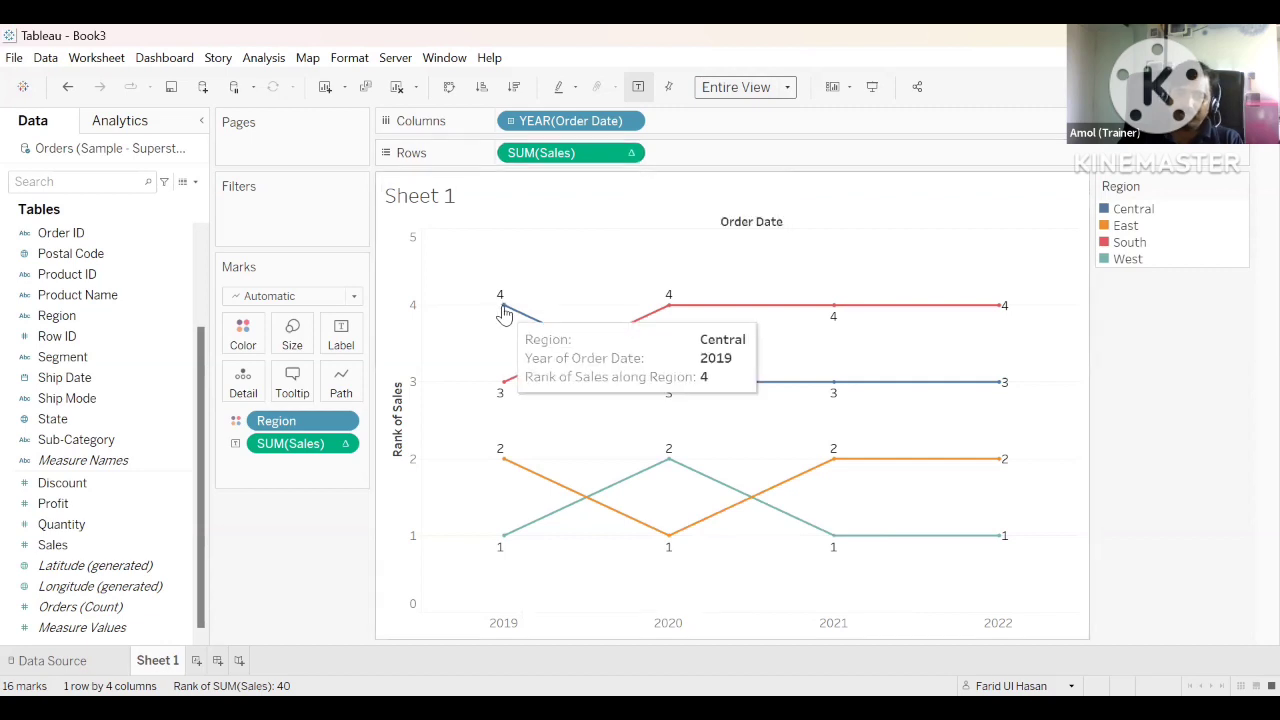
{"action": "left_click", "coordinate": [631, 153]}
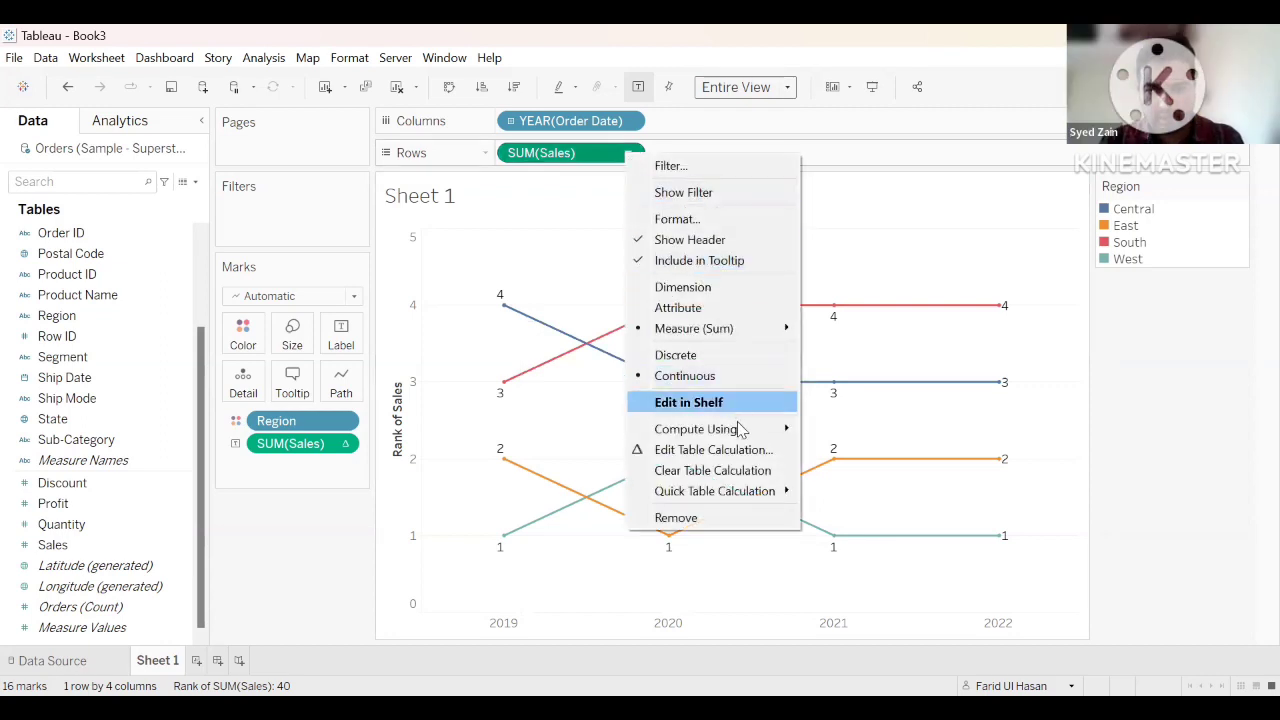
{"action": "mouse_move", "coordinate": [740, 430]}
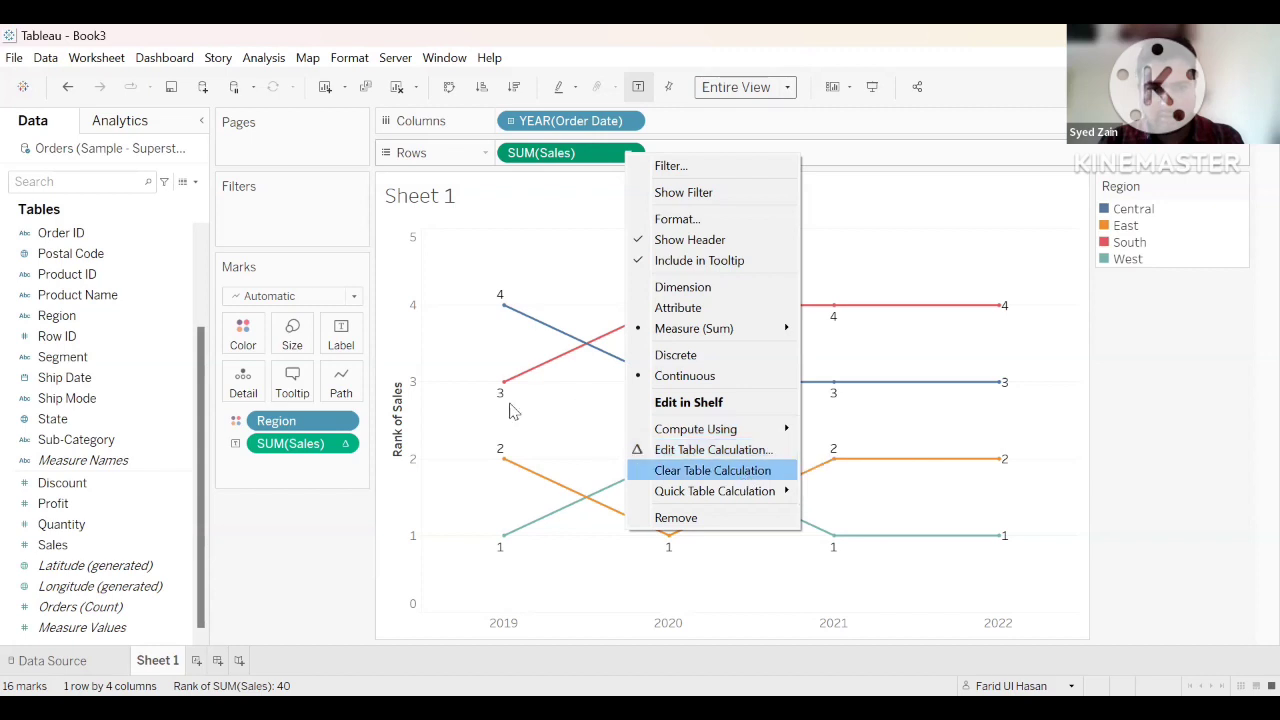
{"action": "left_click", "coordinate": [621, 164]}
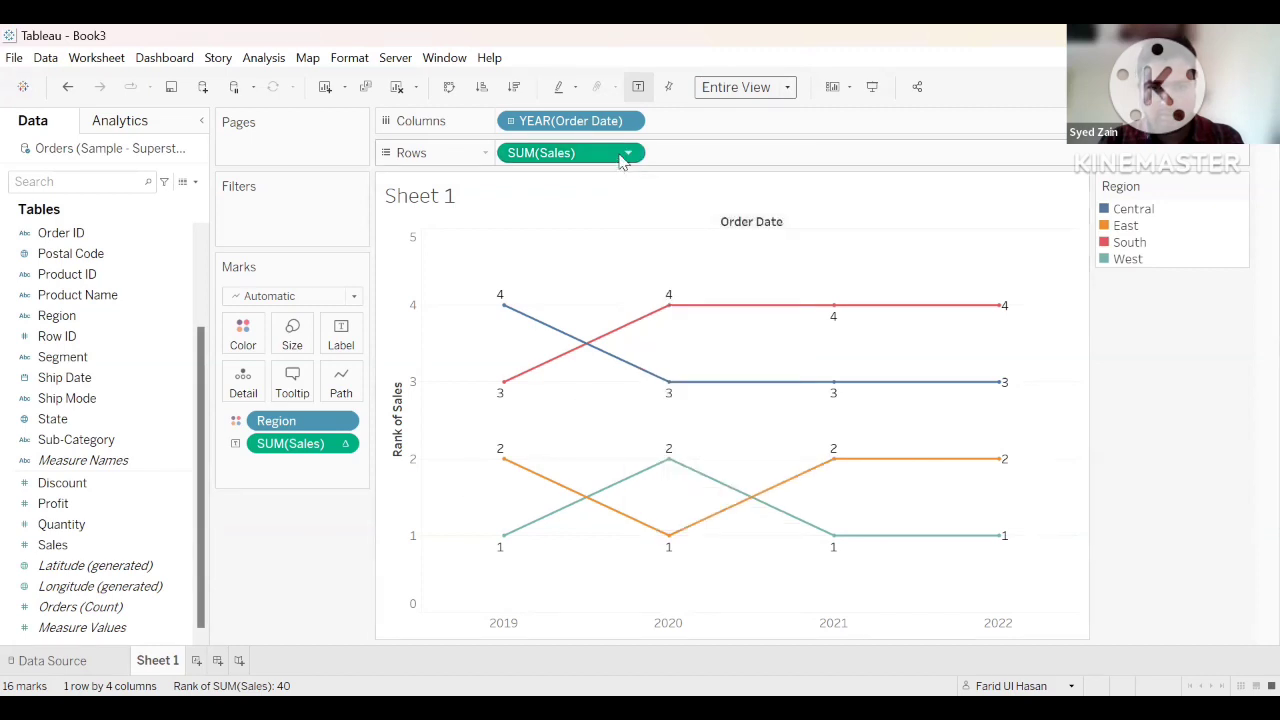
{"action": "left_click", "coordinate": [621, 162]}
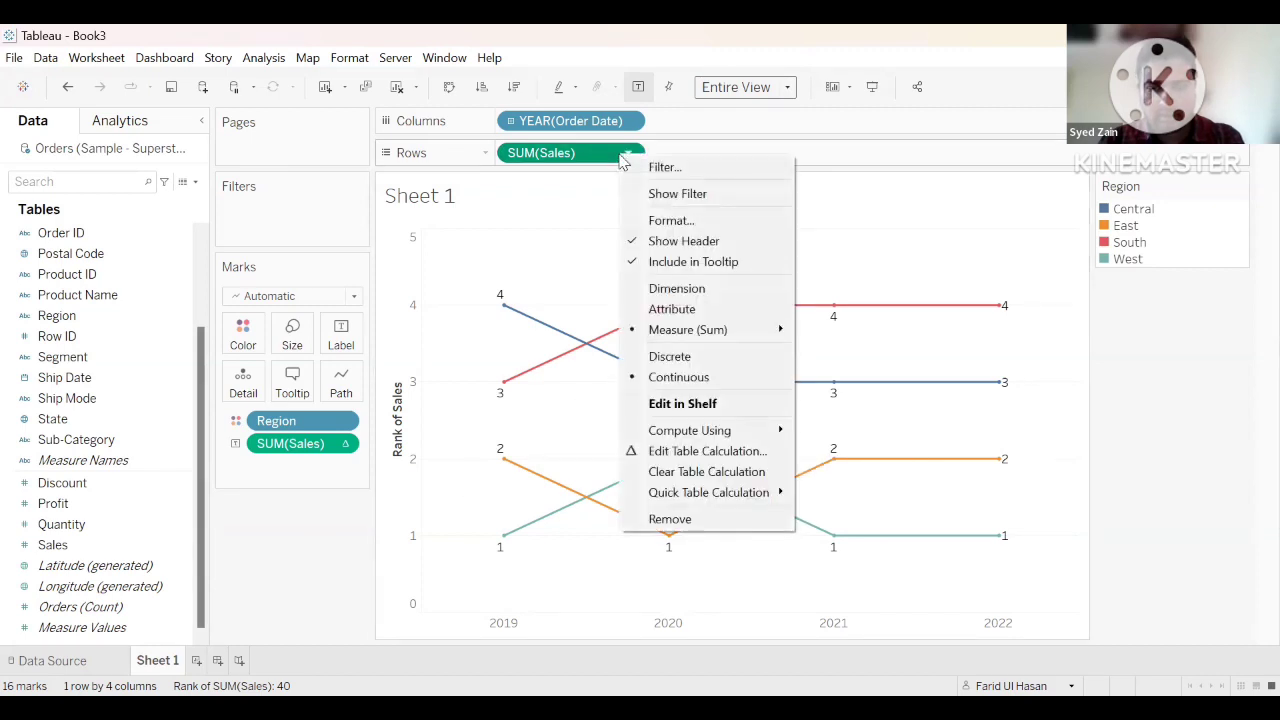
{"action": "left_click", "coordinate": [534, 147]}
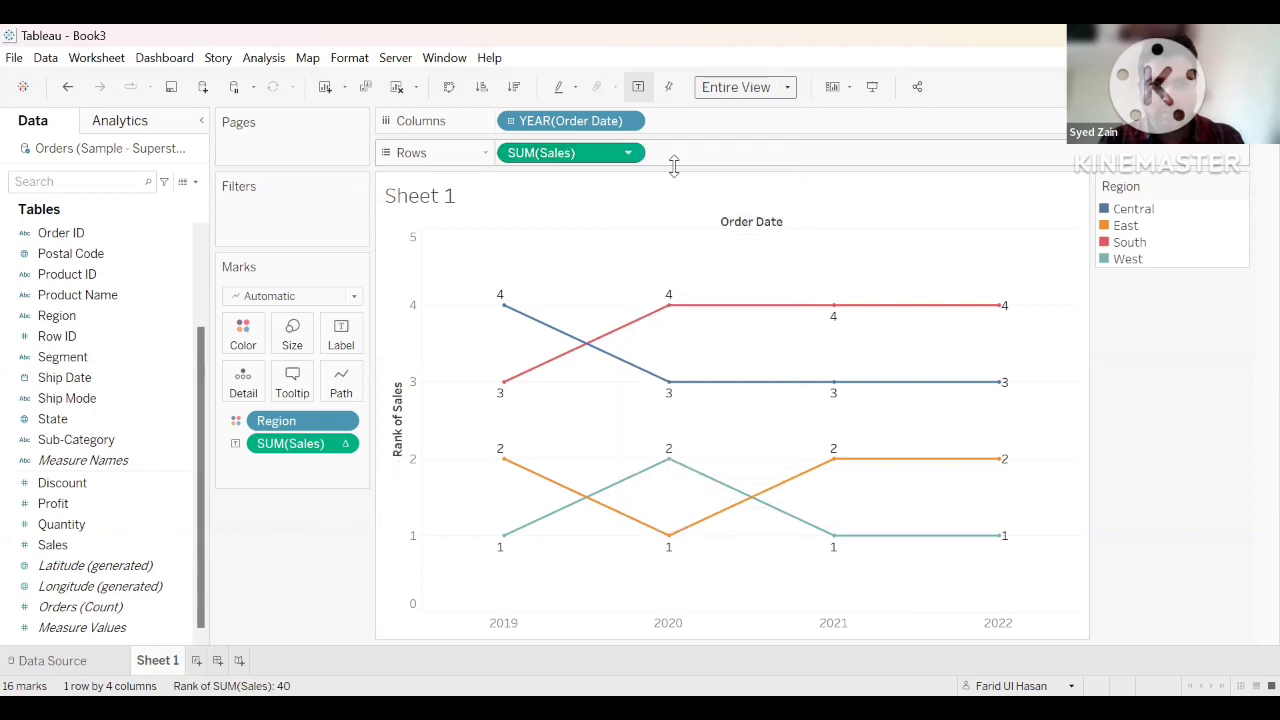
{"action": "double_click", "coordinate": [700, 158]}
{"action": "type", "text": "r"}
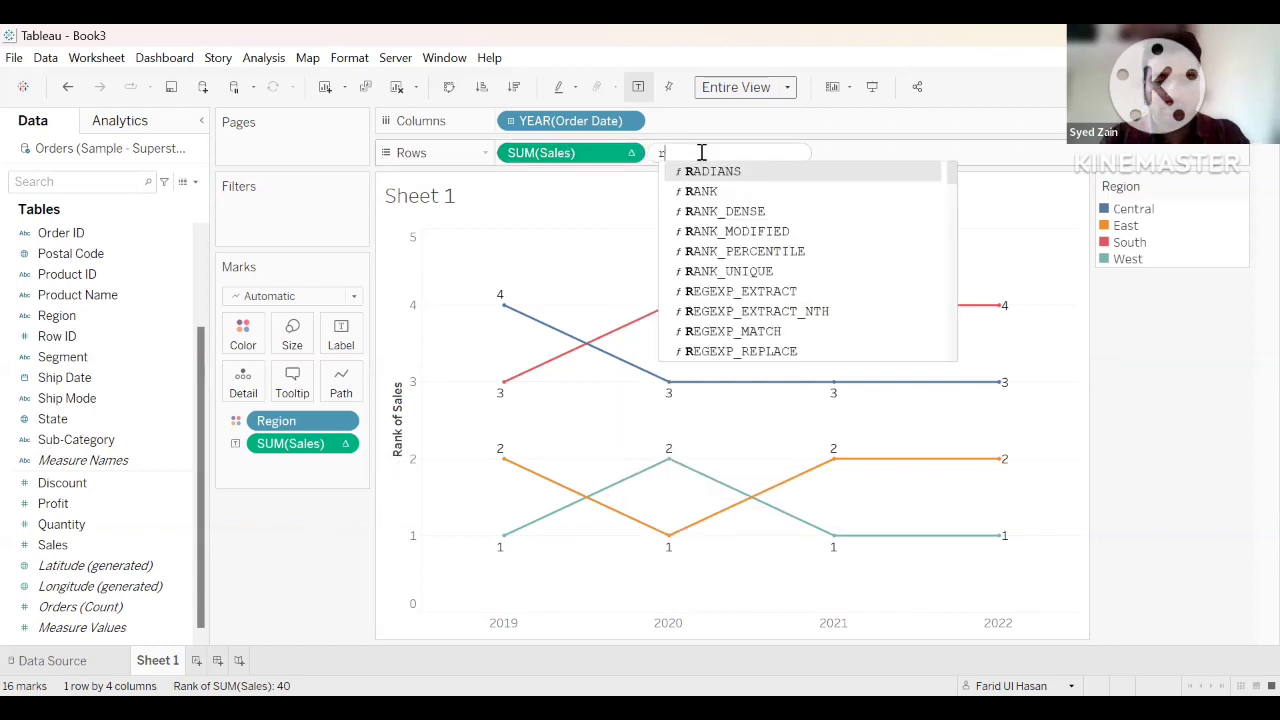
{"action": "type", "text": "ank"}
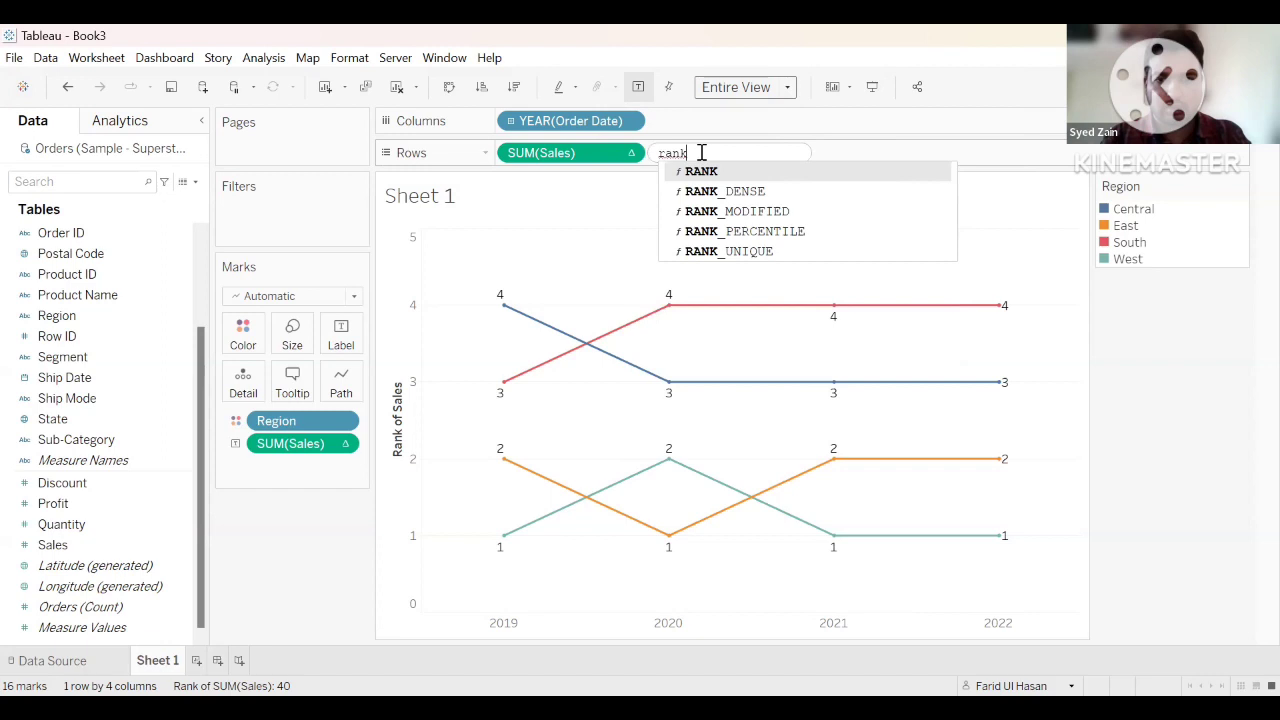
{"action": "key", "text": "Return"}
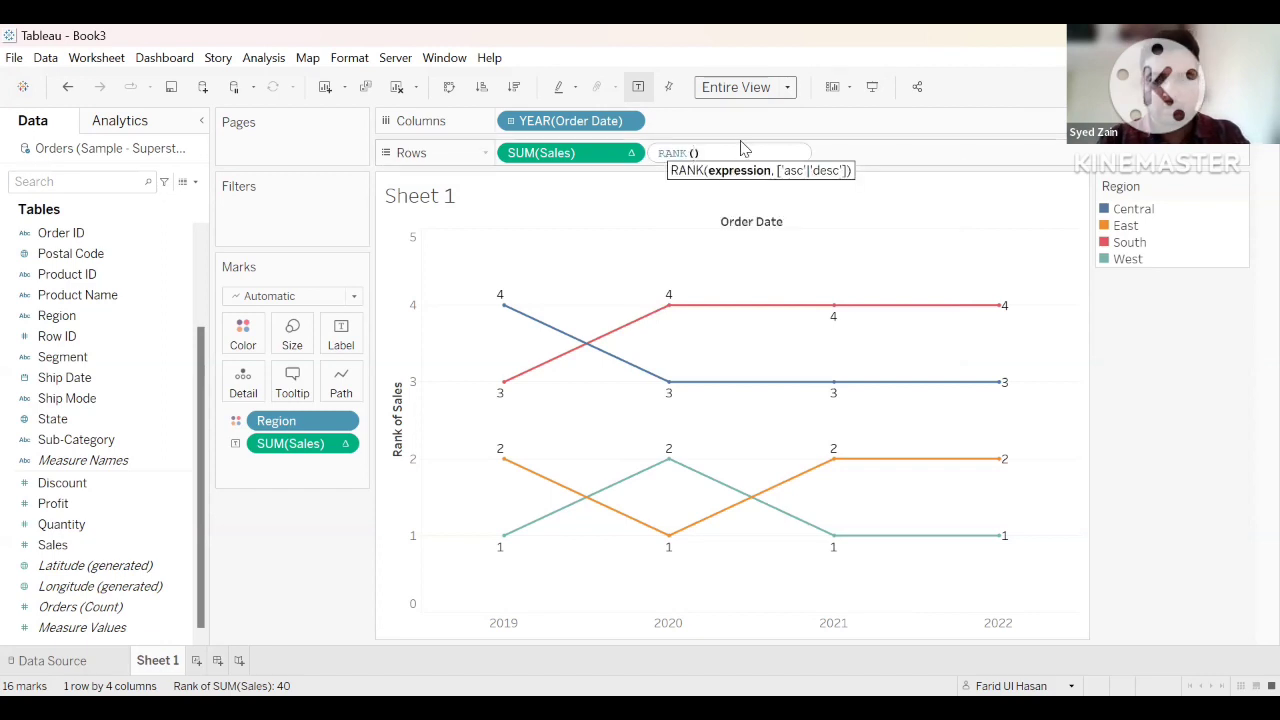
{"action": "mouse_move", "coordinate": [322, 443]}
{"action": "left_mouse_down"}
{"action": "mouse_move", "coordinate": [724, 159]}
{"action": "mouse_move", "coordinate": [704, 165]}
{"action": "left_mouse_up"}
{"action": "left_click", "coordinate": [750, 159]}
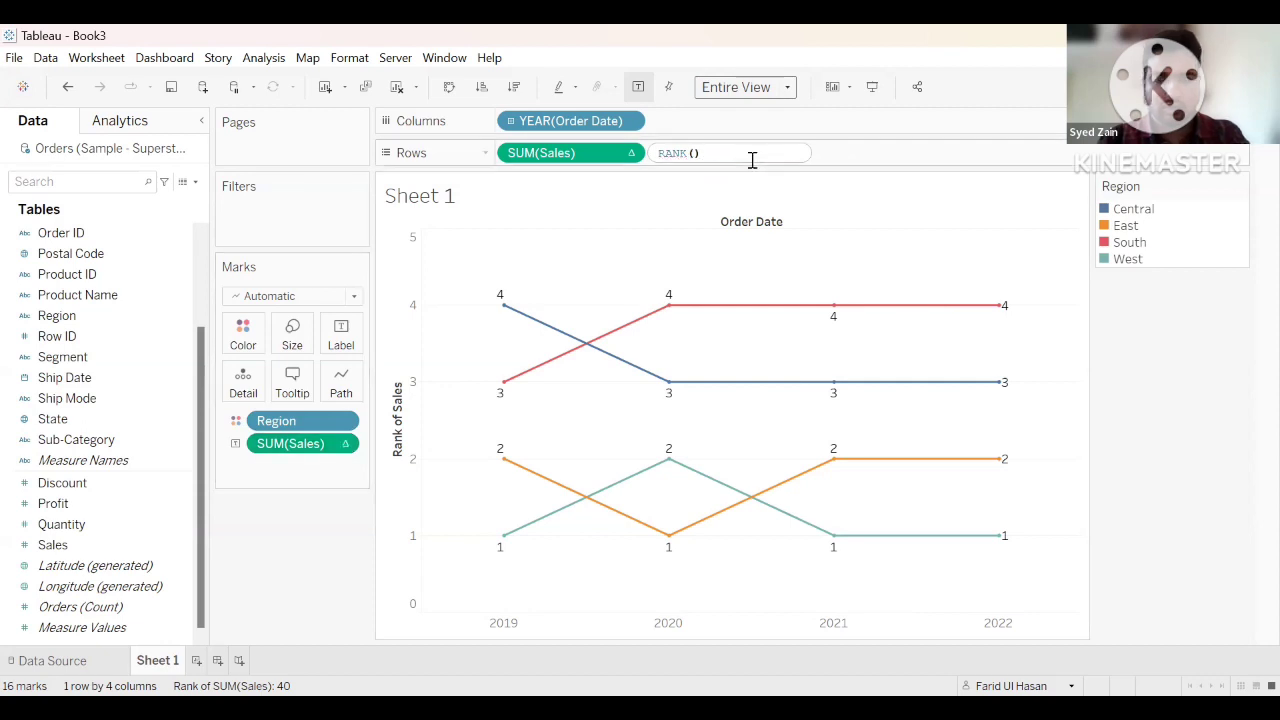
{"action": "type", "text": "rank"}
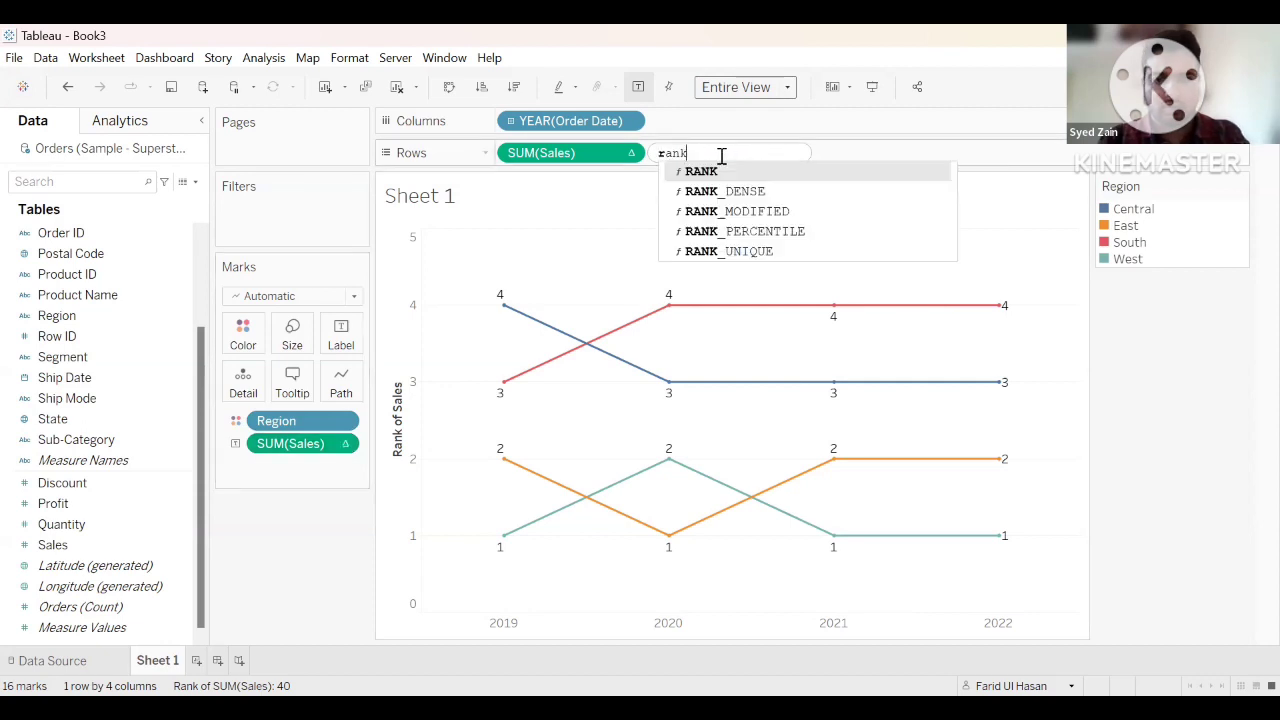
{"action": "left_click", "coordinate": [725, 176]}
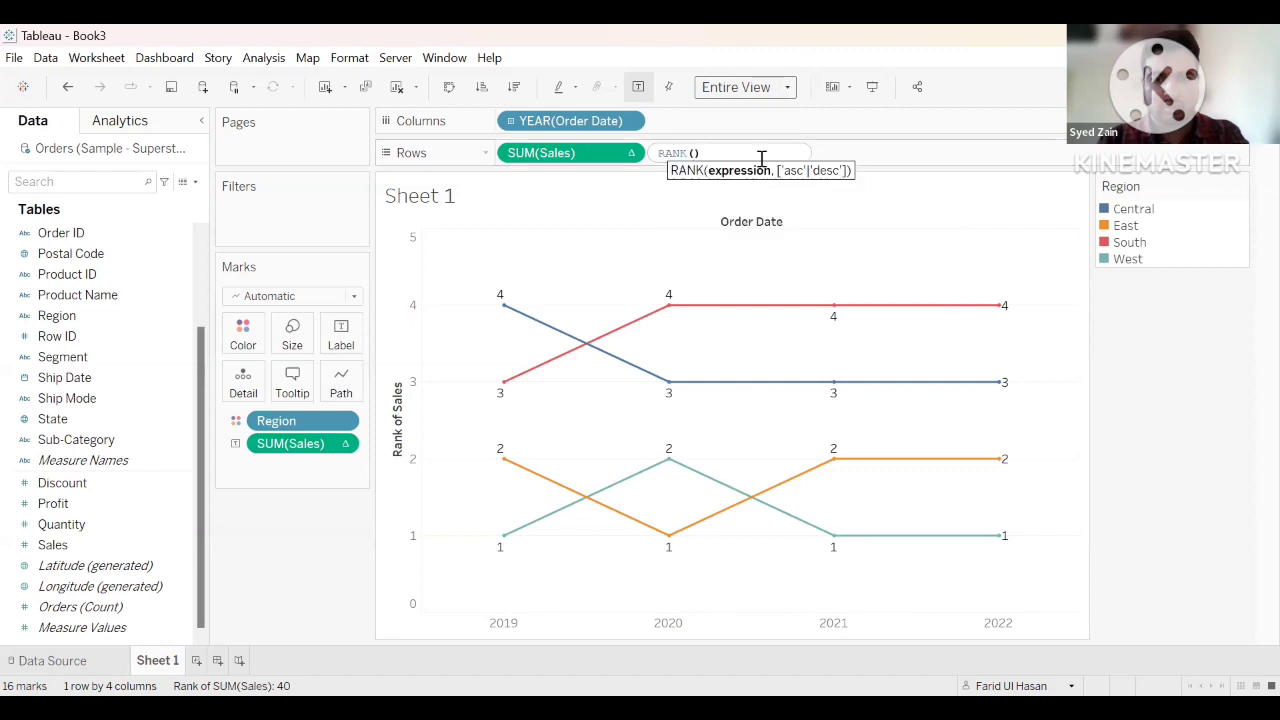
{"action": "key", "text": "Return"}
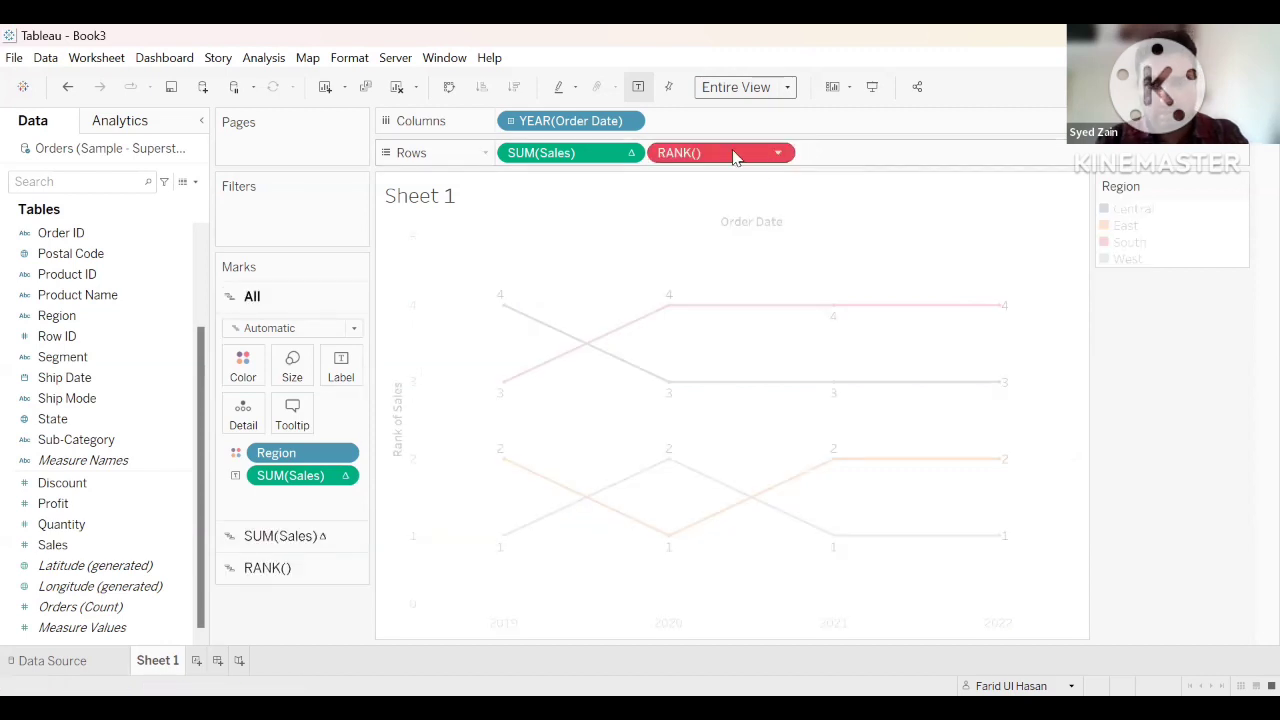
{"action": "left_click_drag", "start_coordinate": [741, 148], "coordinate": [546, 254]}
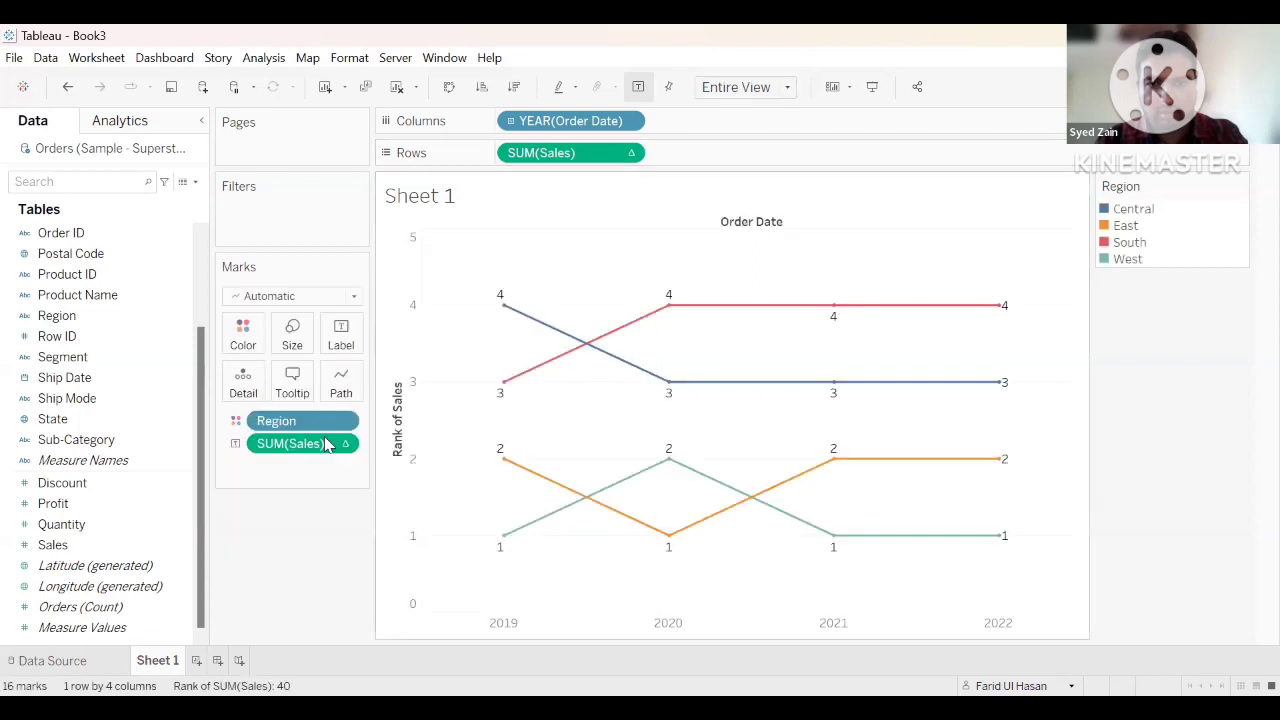
- Remove the SUM(Sales) label from the marks and leave the mark labels switched off
{"action": "left_click_drag", "start_coordinate": [294, 443], "coordinate": [320, 588]}
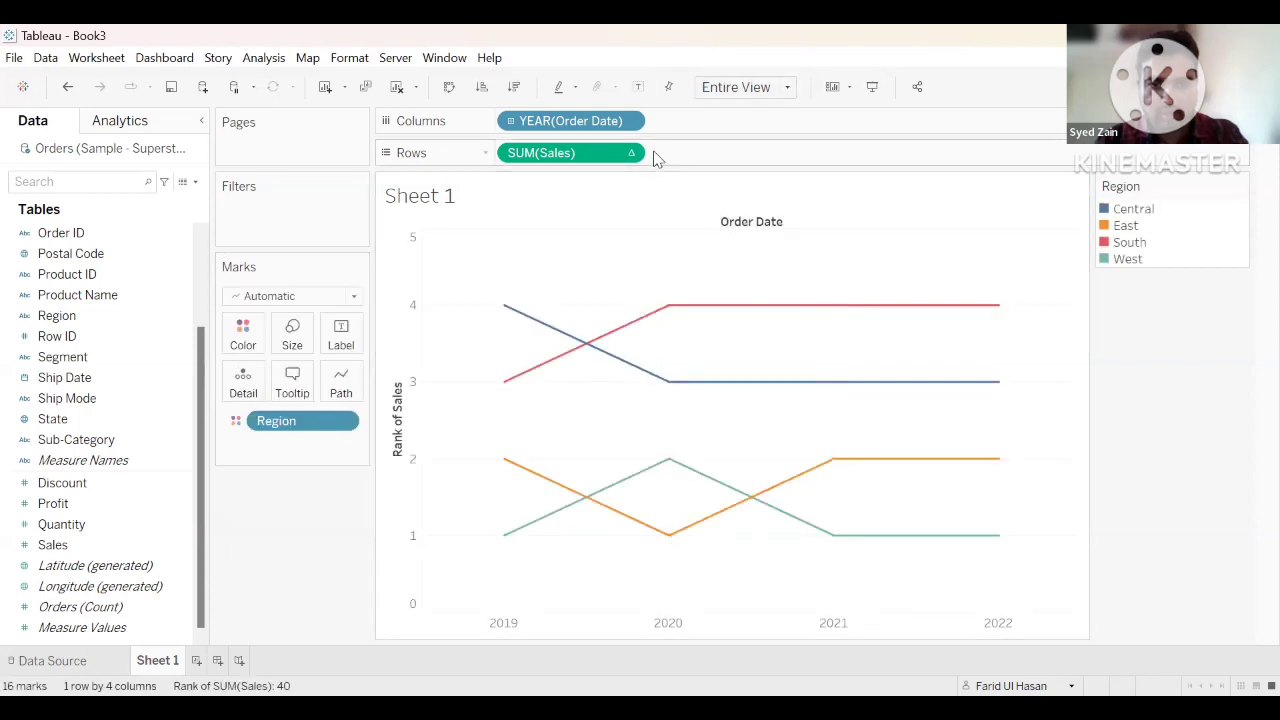
{"action": "left_click", "coordinate": [637, 88]}
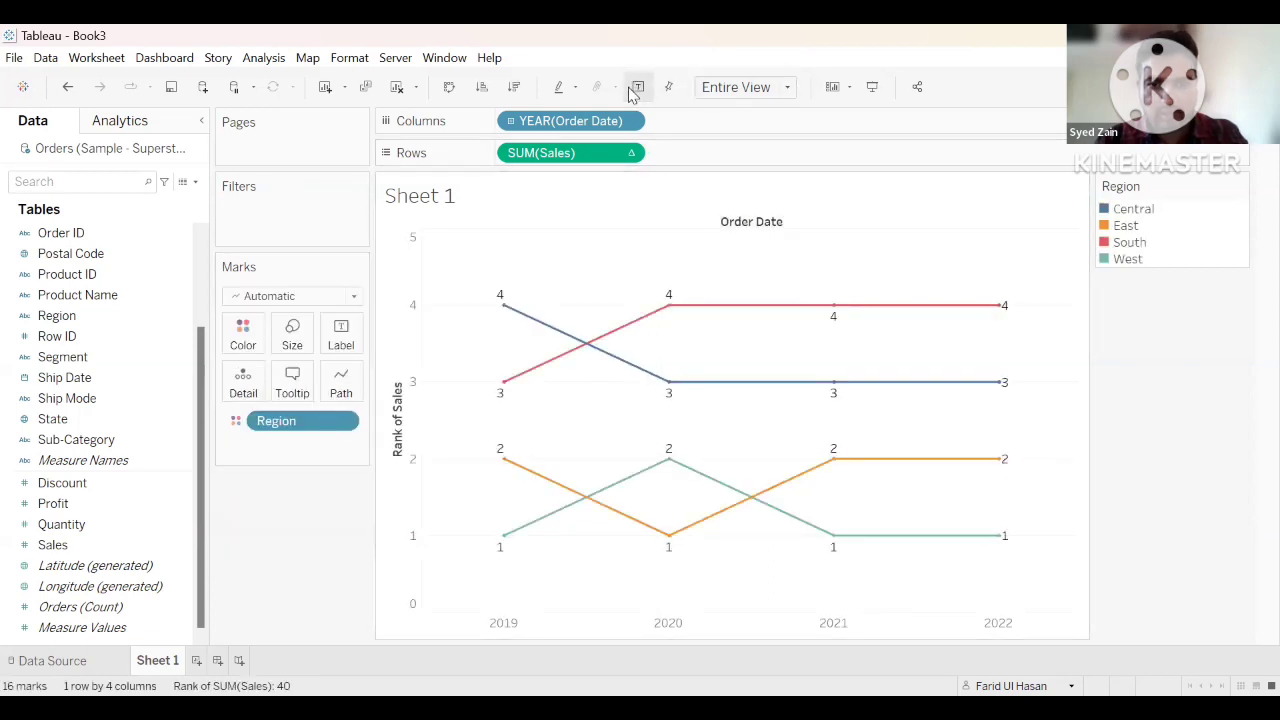
{"action": "left_click", "coordinate": [637, 88]}
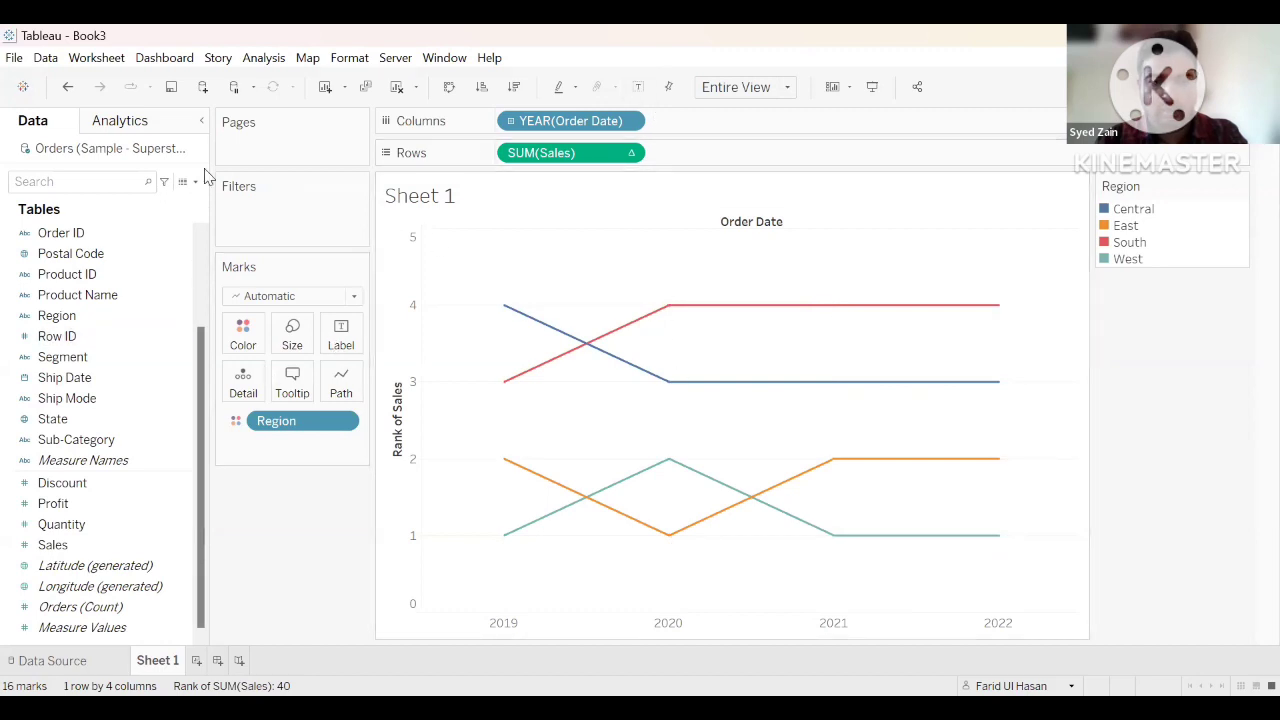
- Try a typed RANK(SUM([Sales])) calculation on Rows beside SUM(Sales), and undo adding it
{"action": "double_click", "coordinate": [669, 158]}
{"action": "type", "text": "RANK()"}
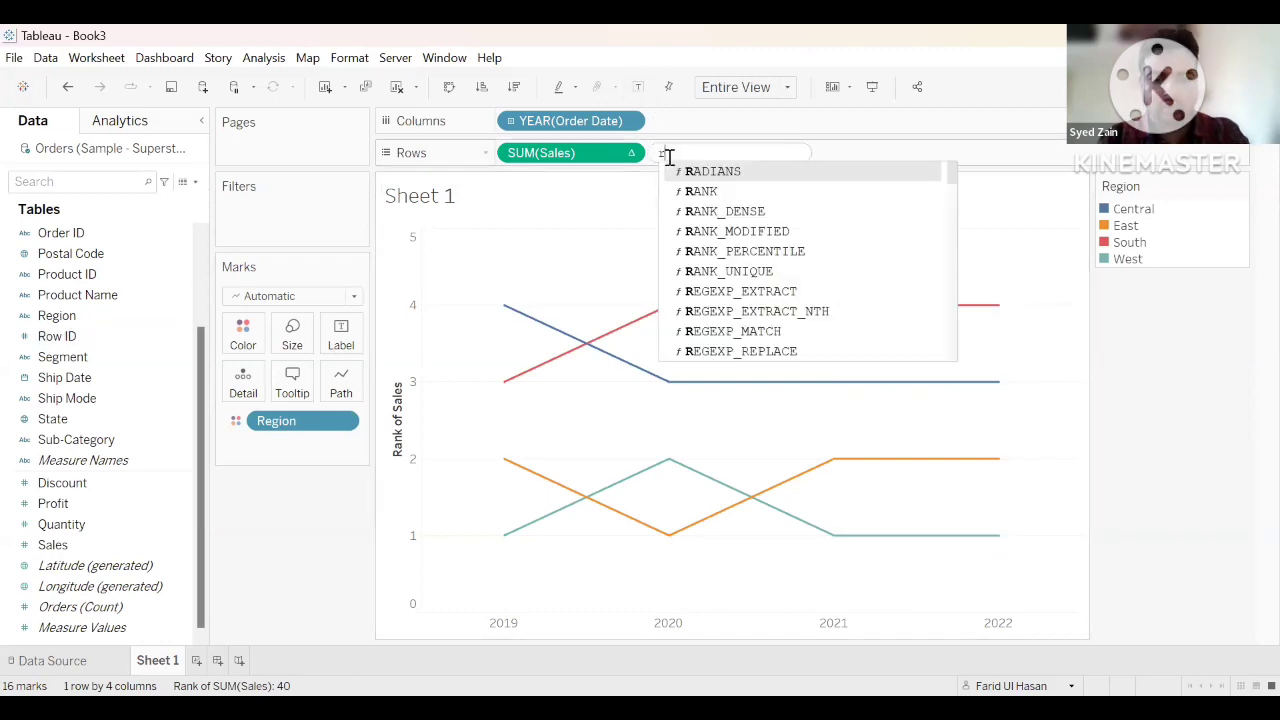
{"action": "key", "text": "Return"}
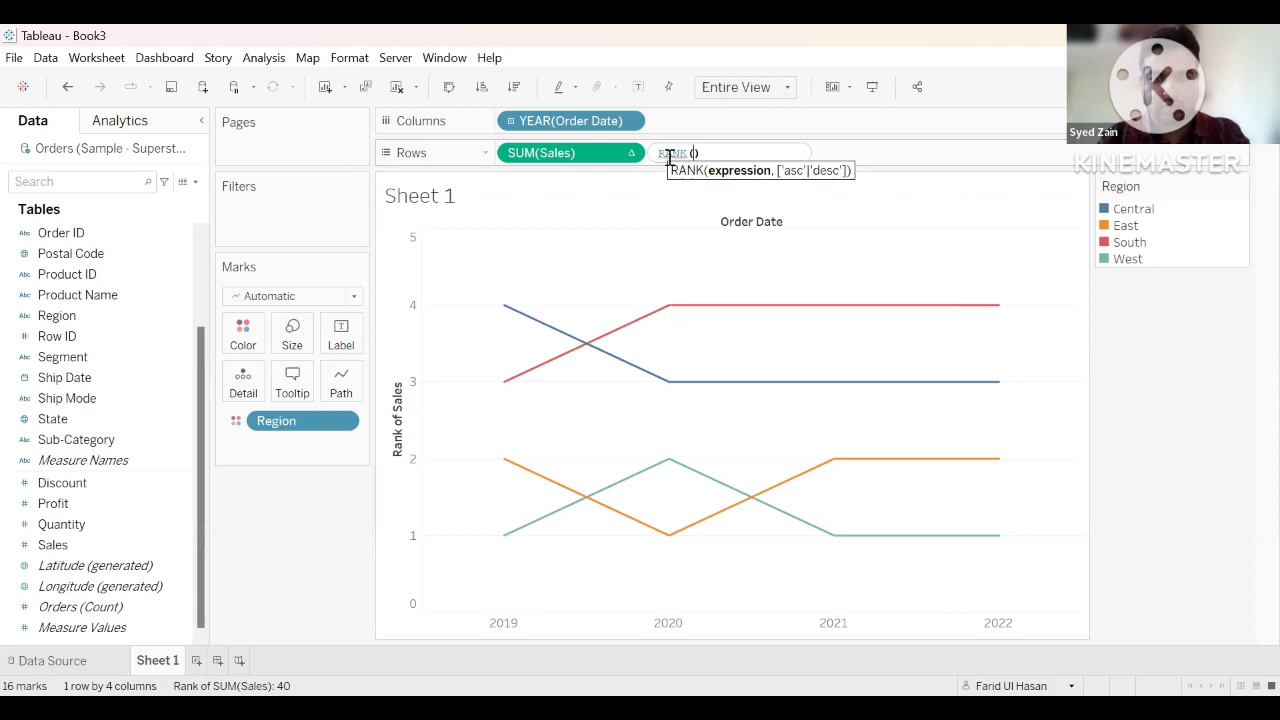
{"action": "type", "text": "s"}
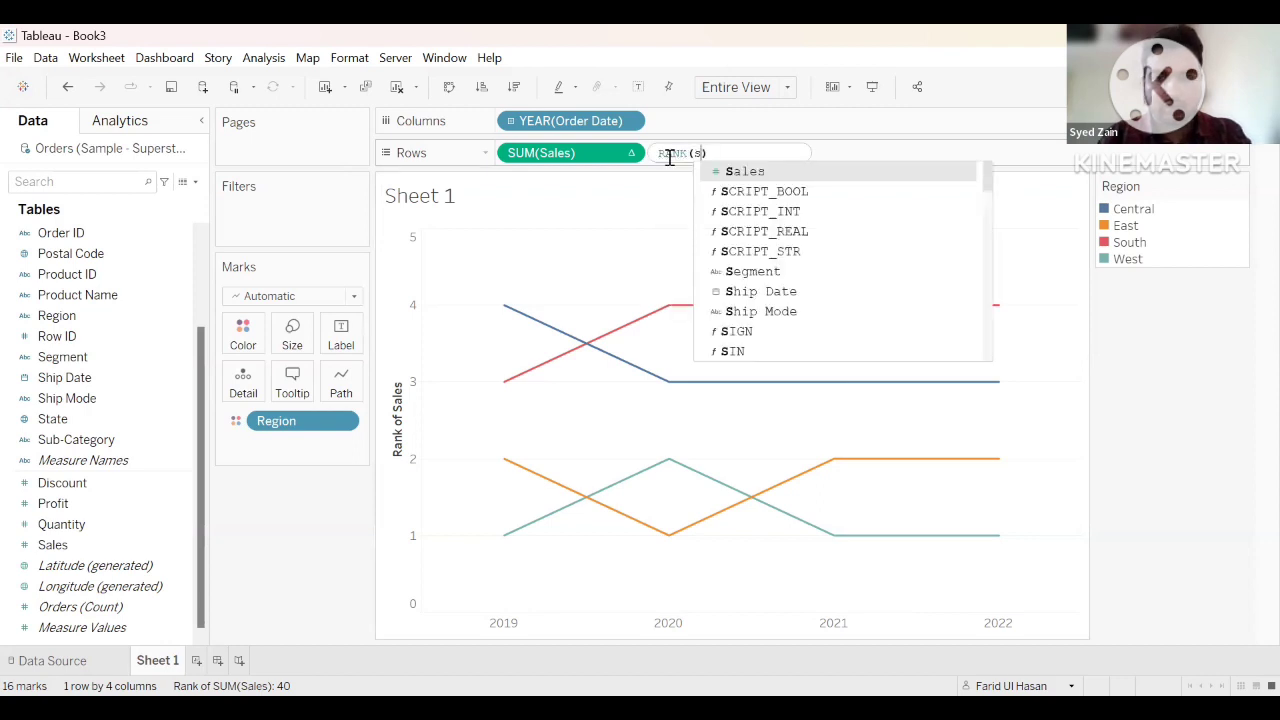
{"action": "key", "text": "Return"}
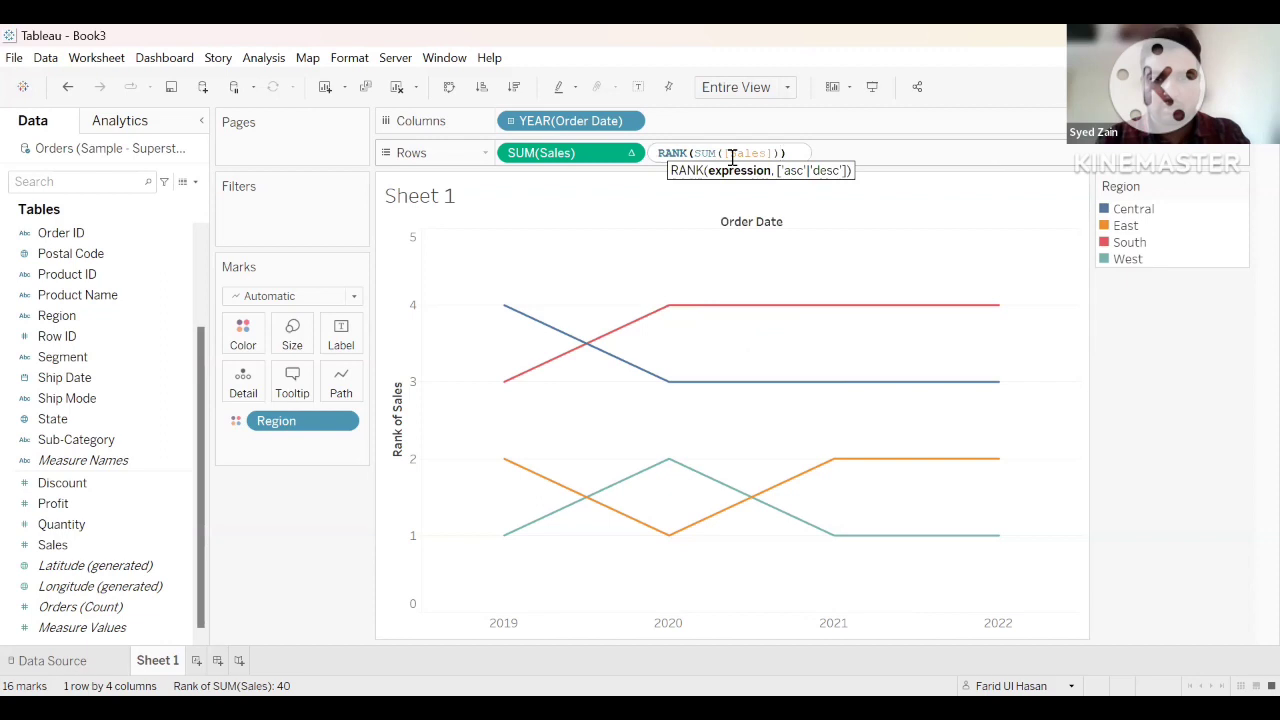
{"action": "key", "text": "Return"}
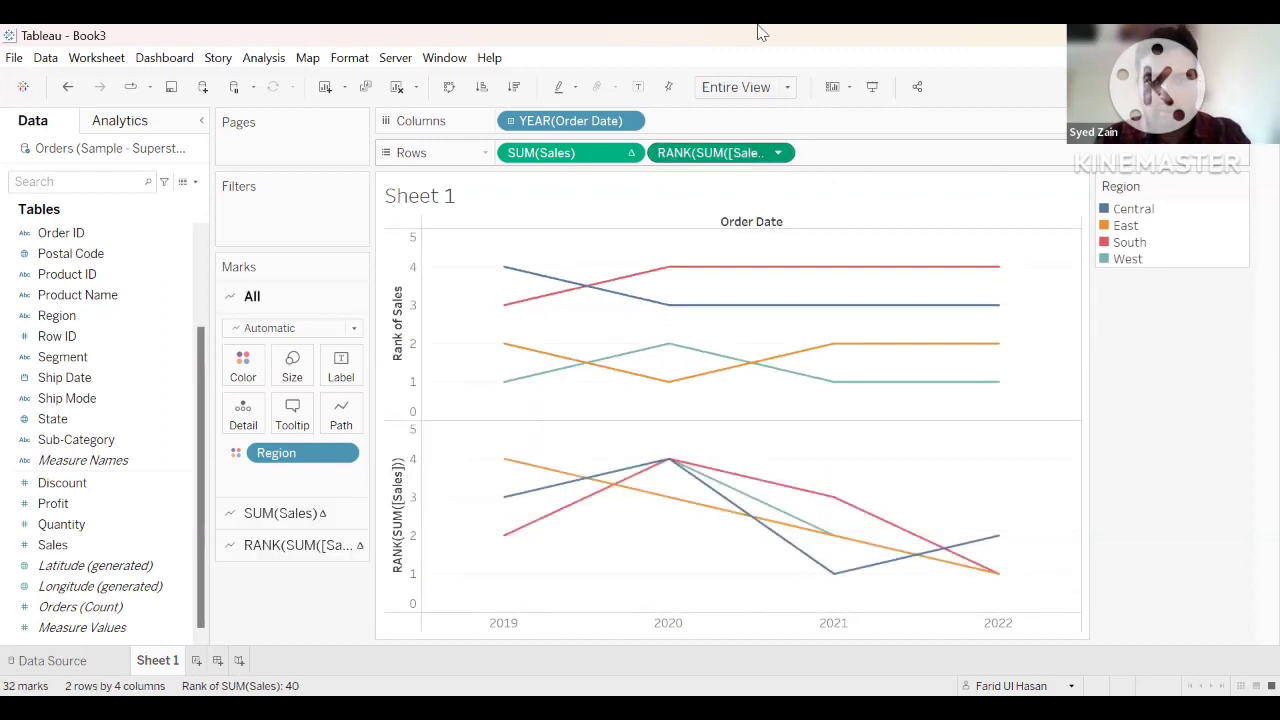
{"action": "key", "text": "ctrl+z"}
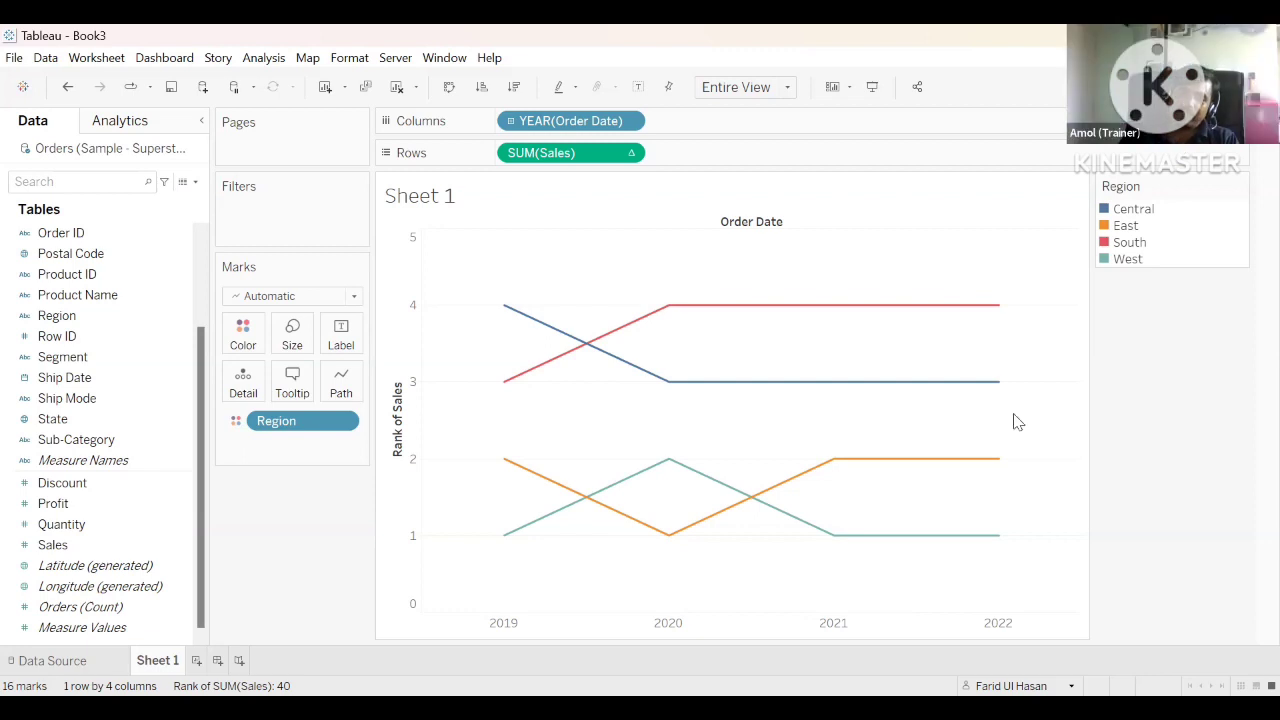
- Build a Profit and Sales bar chart by Sub-Category on a new worksheet, with Sub-Category on Rows and both measures on Columns
{"action": "left_click", "coordinate": [197, 661]}
{"action": "left_click", "coordinate": [105, 316]}
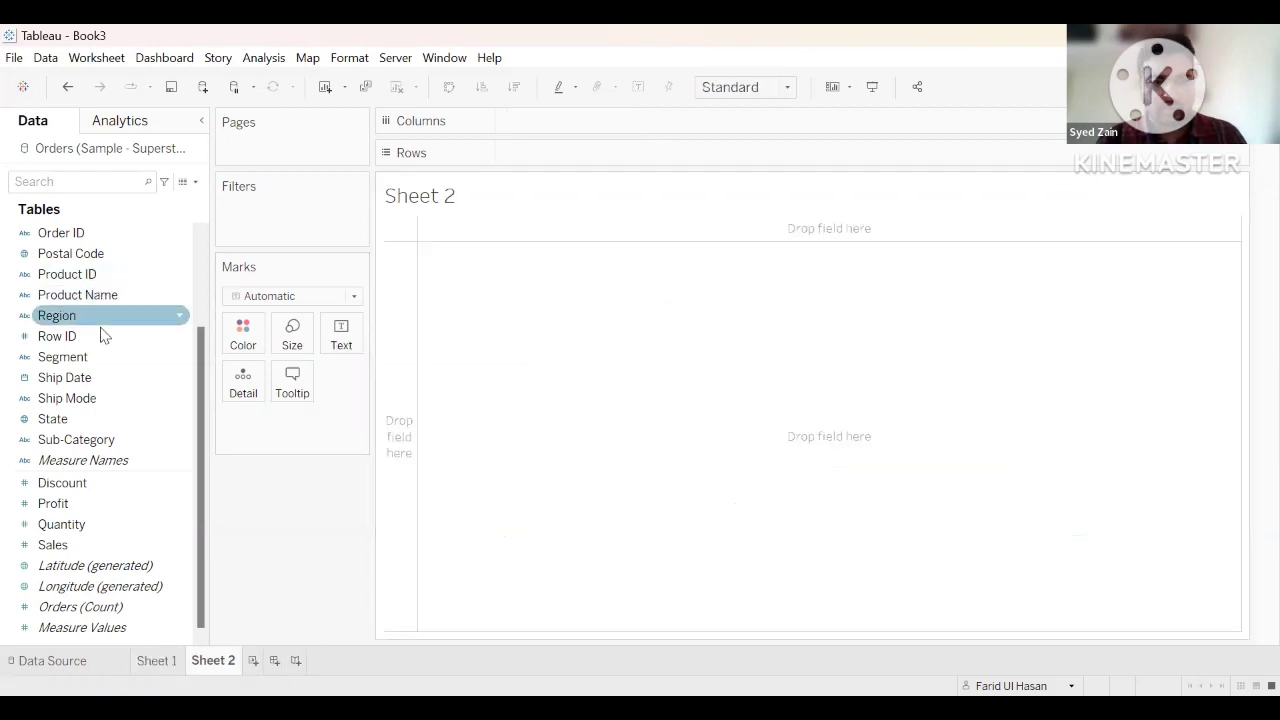
{"action": "double_click", "coordinate": [92, 442]}
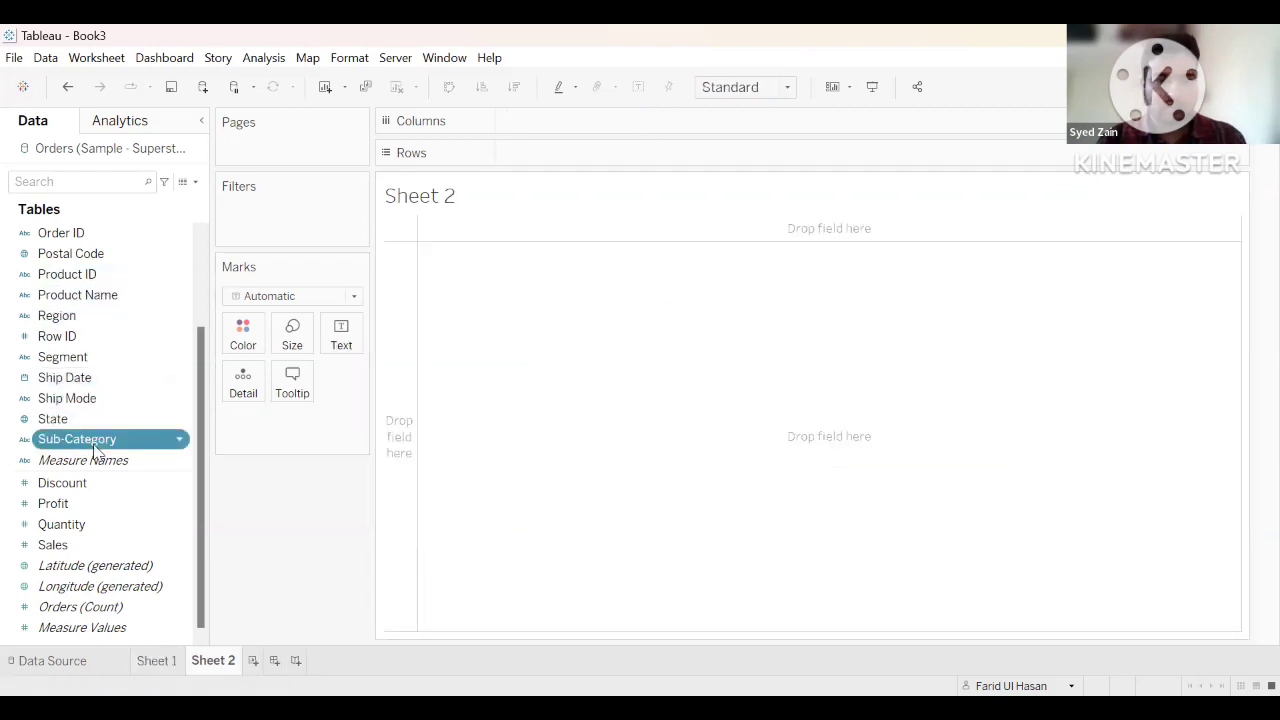
{"action": "left_click", "coordinate": [95, 503]}
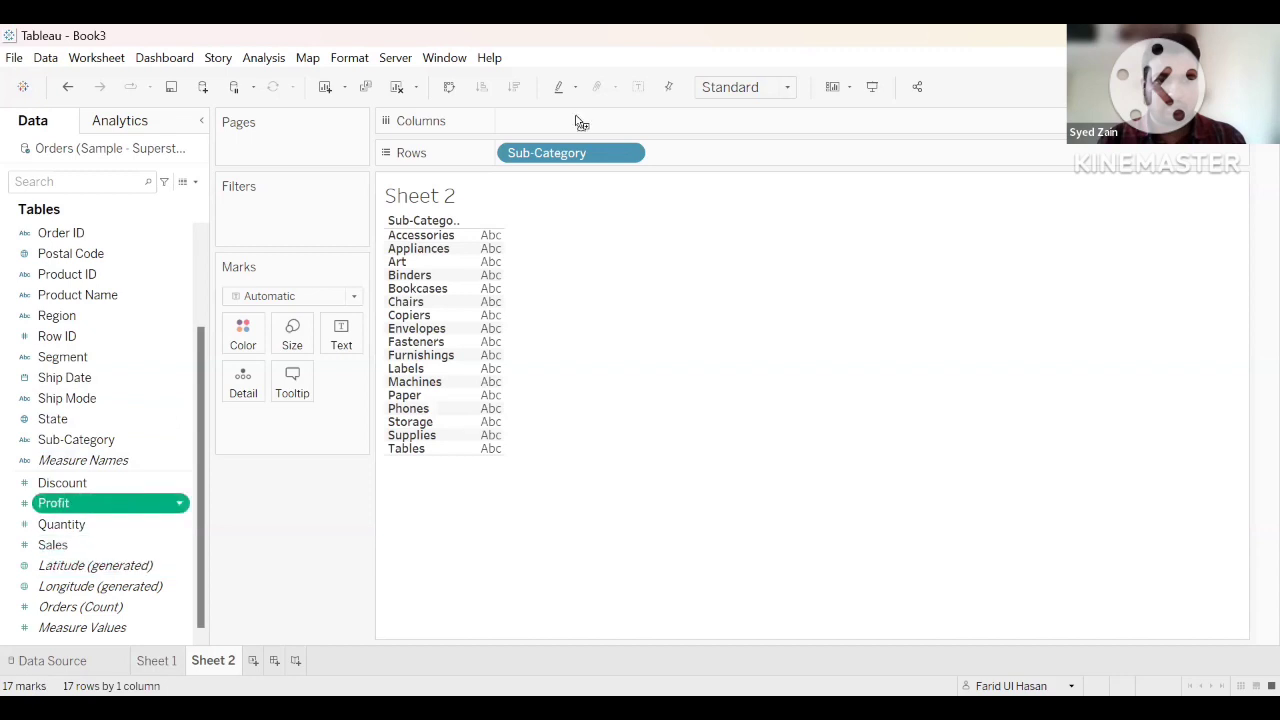
{"action": "left_click_drag", "start_coordinate": [577, 121], "coordinate": [577, 121]}
{"action": "mouse_move", "coordinate": [108, 544]}
{"action": "left_mouse_down"}
{"action": "mouse_move", "coordinate": [500, 271]}
{"action": "mouse_move", "coordinate": [740, 130]}
{"action": "left_mouse_up"}
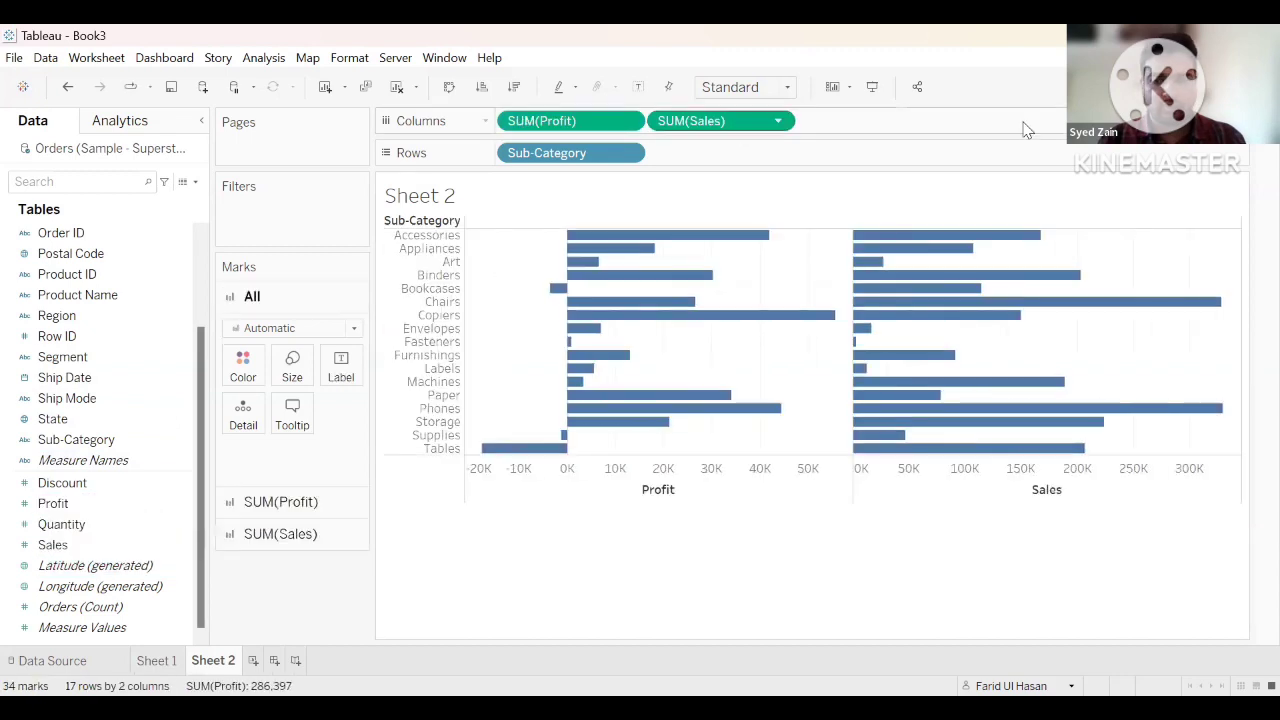
- Swap rows and columns so Sub-Category runs along Columns, and combine SUM(Profit) and SUM(Sales) into a dual-axis chart
{"action": "left_click", "coordinate": [449, 87]}
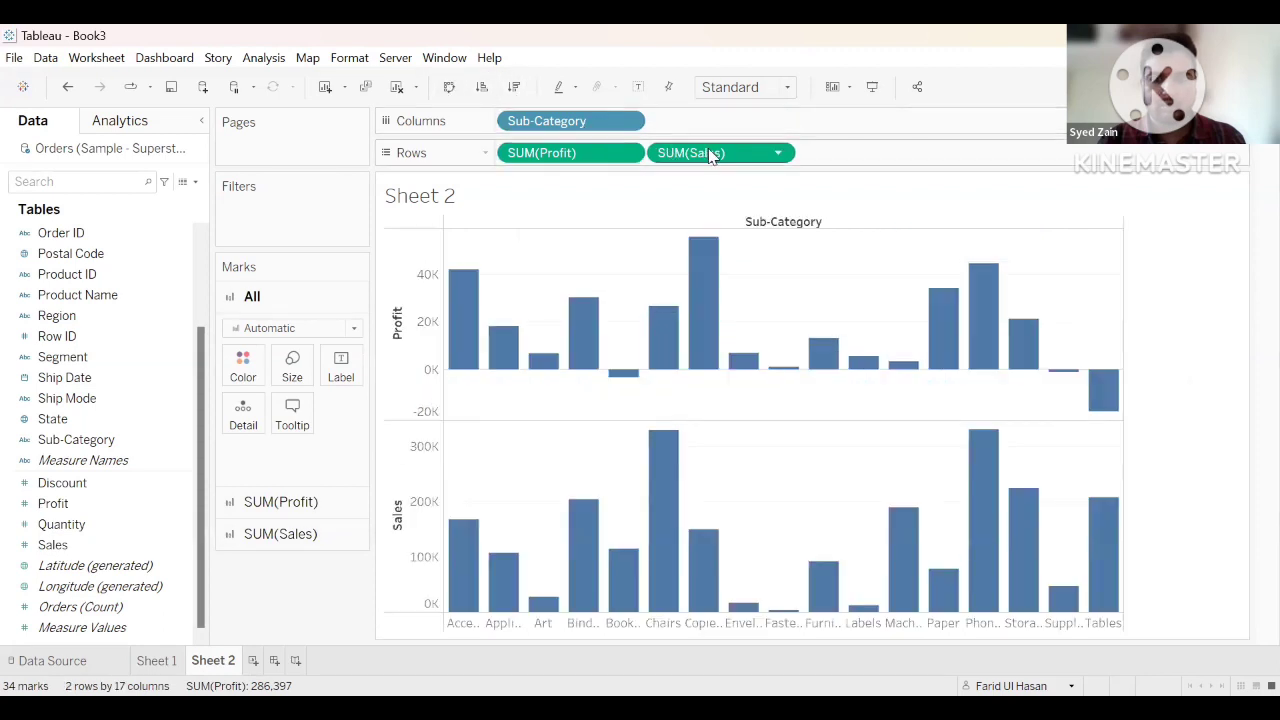
{"action": "left_click", "coordinate": [778, 154]}
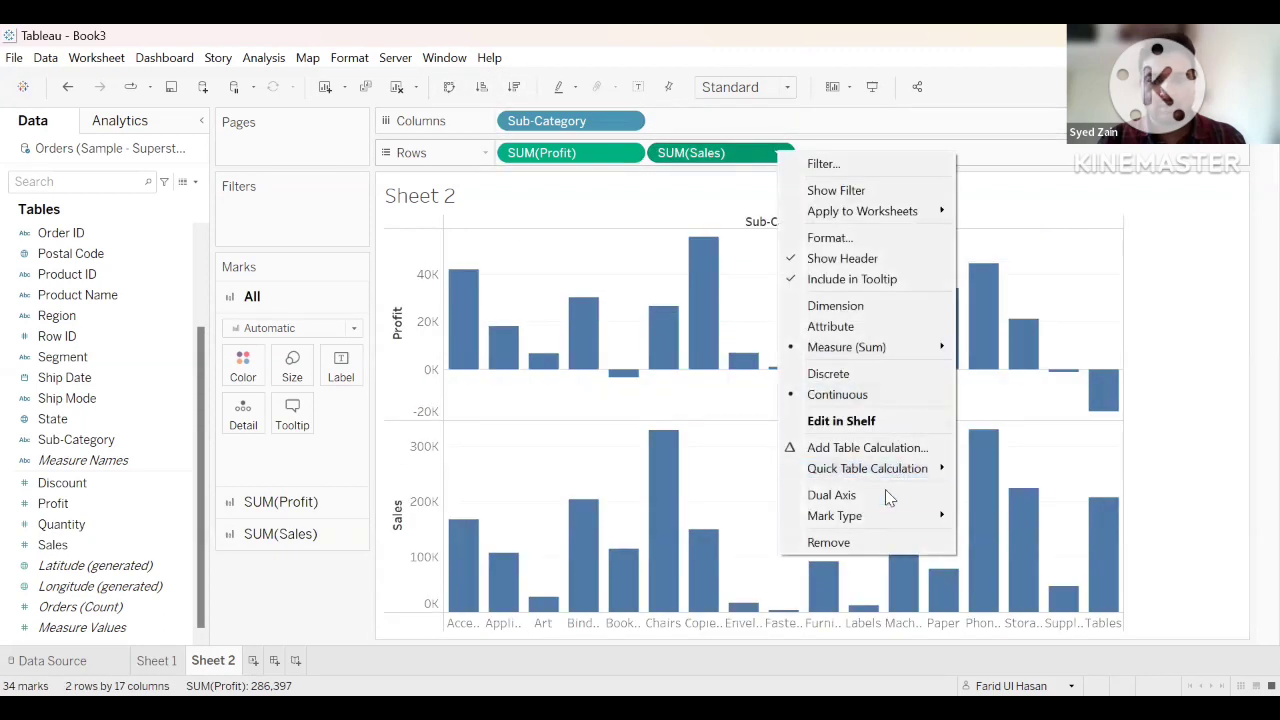
{"action": "left_click", "coordinate": [845, 495]}
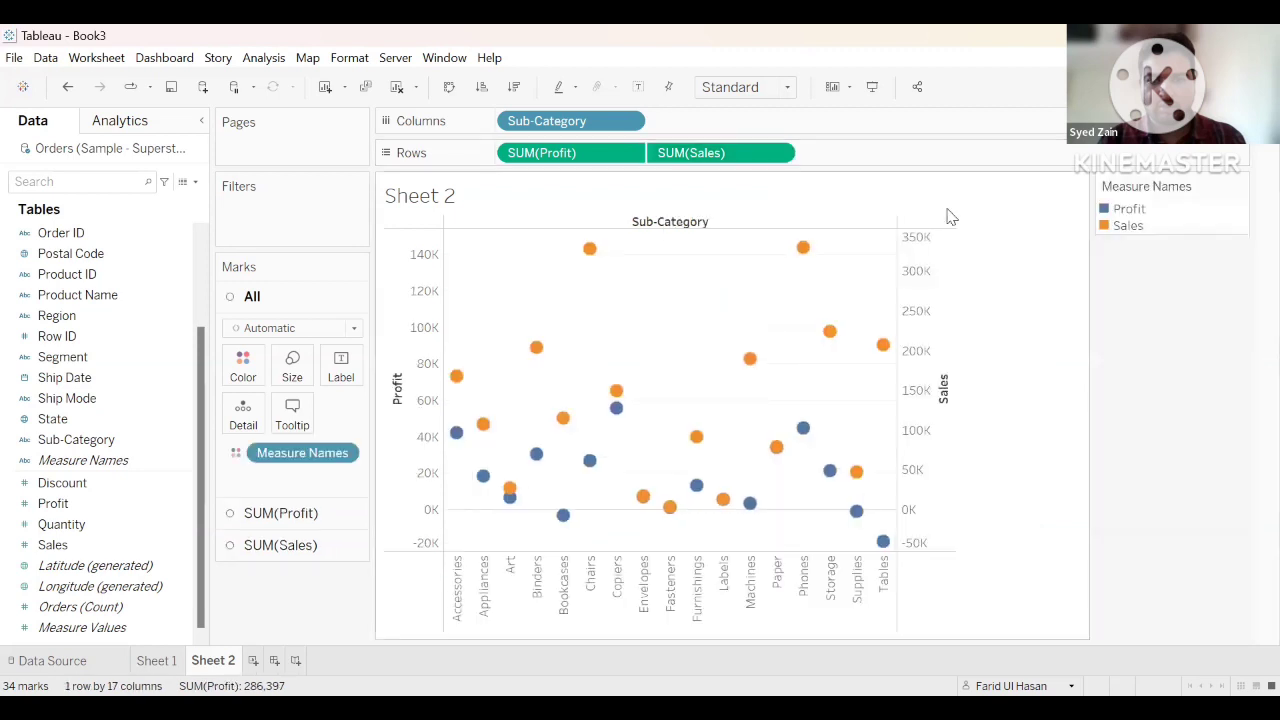
- Set the mark type to Bar for both SUM(Profit) and SUM(Sales)
{"action": "left_click", "coordinate": [280, 513]}
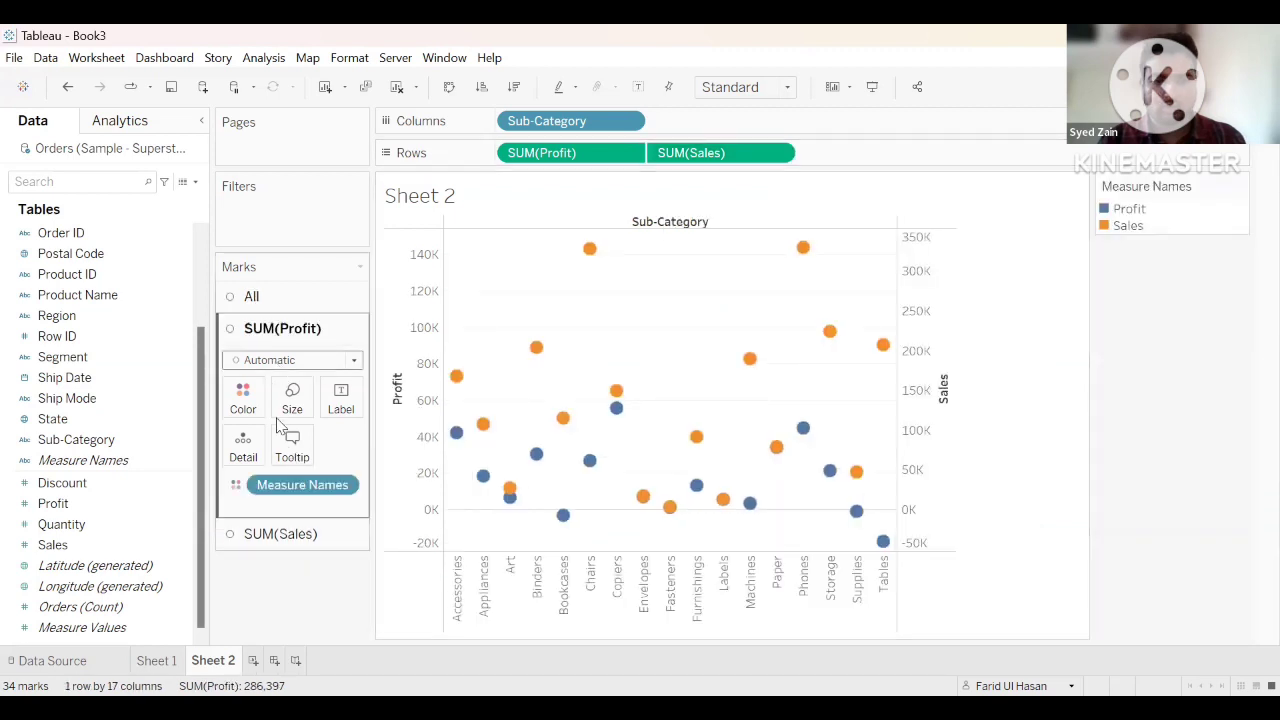
{"action": "left_click", "coordinate": [283, 360]}
{"action": "left_click", "coordinate": [305, 405]}
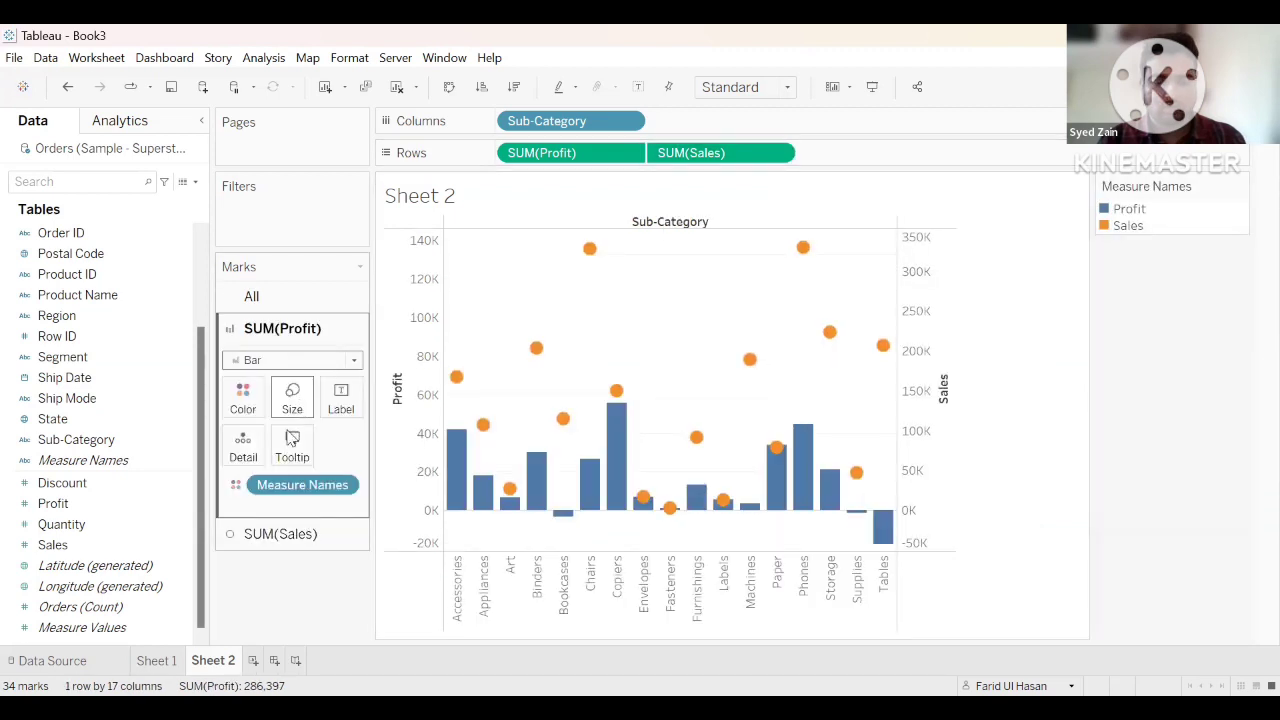
{"action": "left_click", "coordinate": [292, 537]}
{"action": "left_click", "coordinate": [290, 392]}
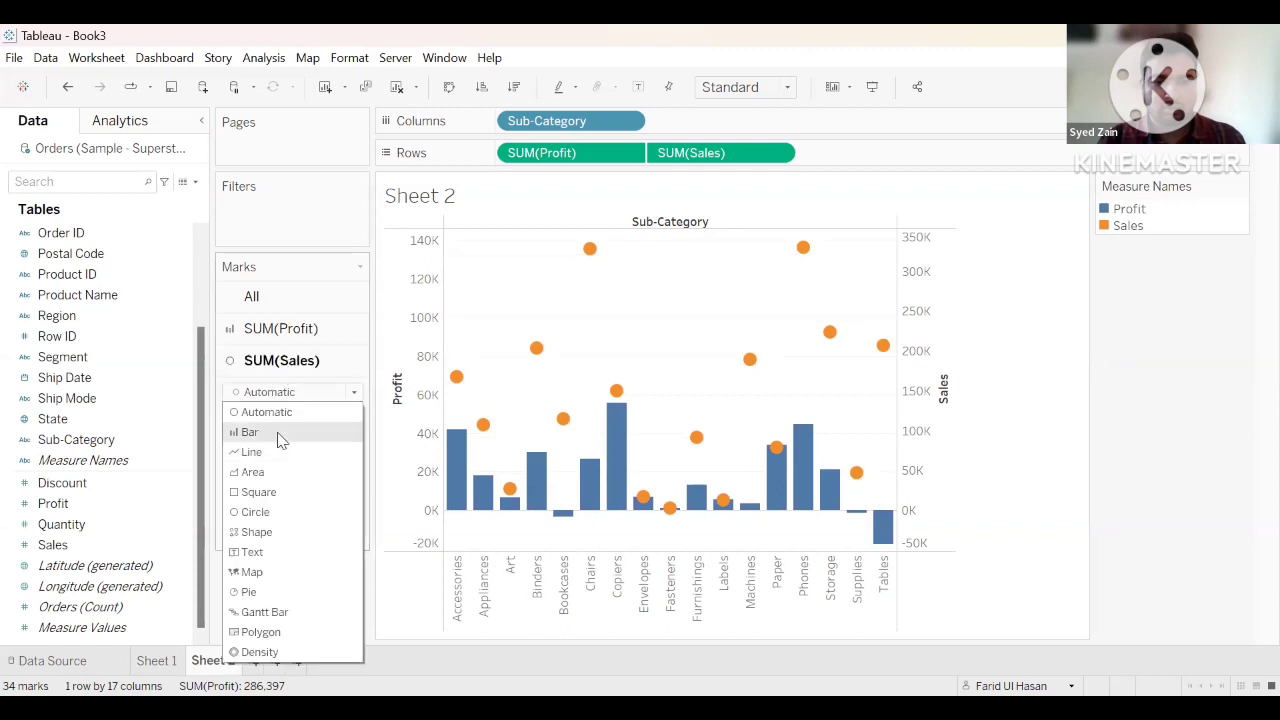
{"action": "left_click", "coordinate": [283, 433]}
- Narrow the SUM(Sales) bars so they are slimmer than the SUM(Profit) bars, leaving the Profit bars at their default size
{"action": "left_click", "coordinate": [286, 329]}
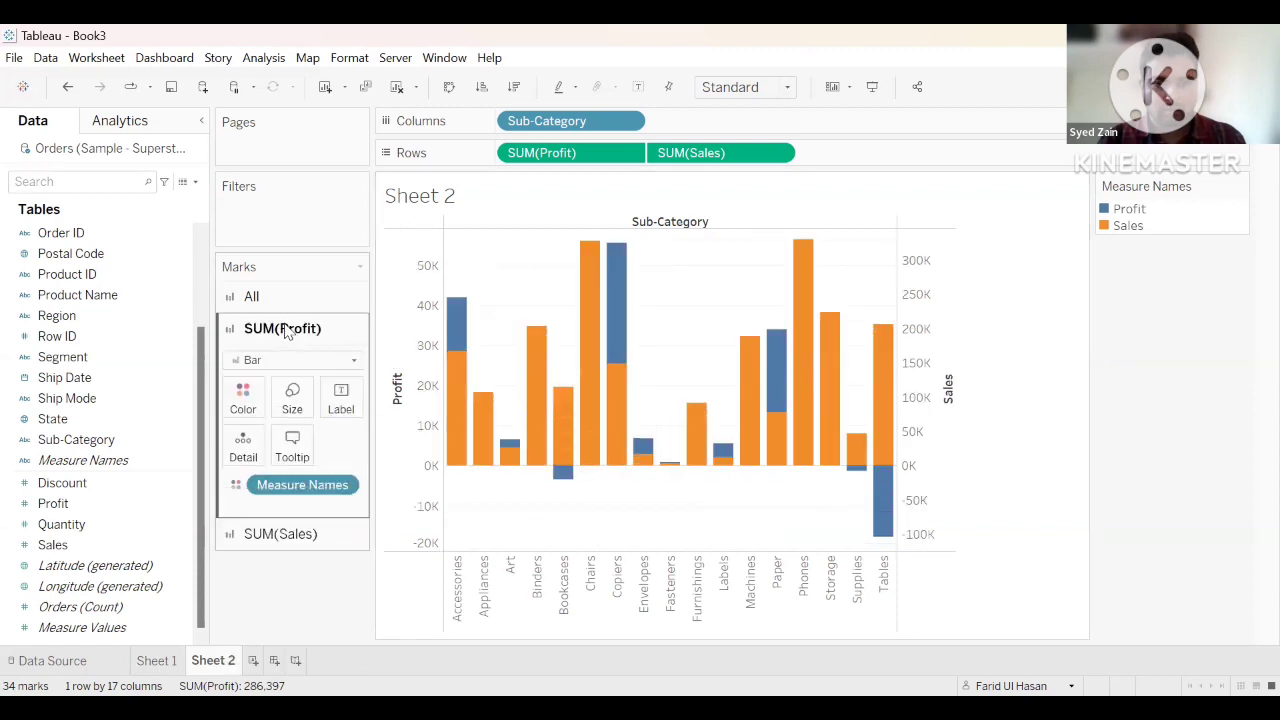
{"action": "left_click", "coordinate": [305, 415]}
{"action": "left_click_drag", "start_coordinate": [362, 443], "coordinate": [353, 443]}
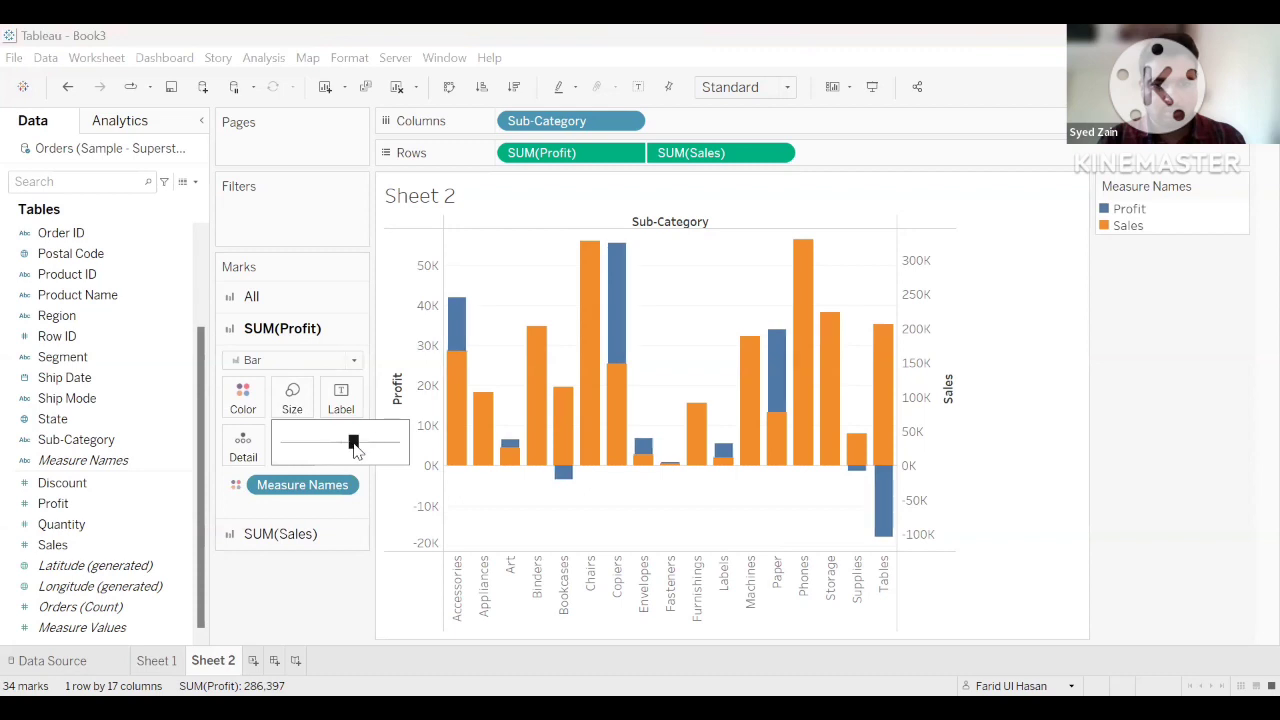
{"action": "left_click", "coordinate": [364, 444]}
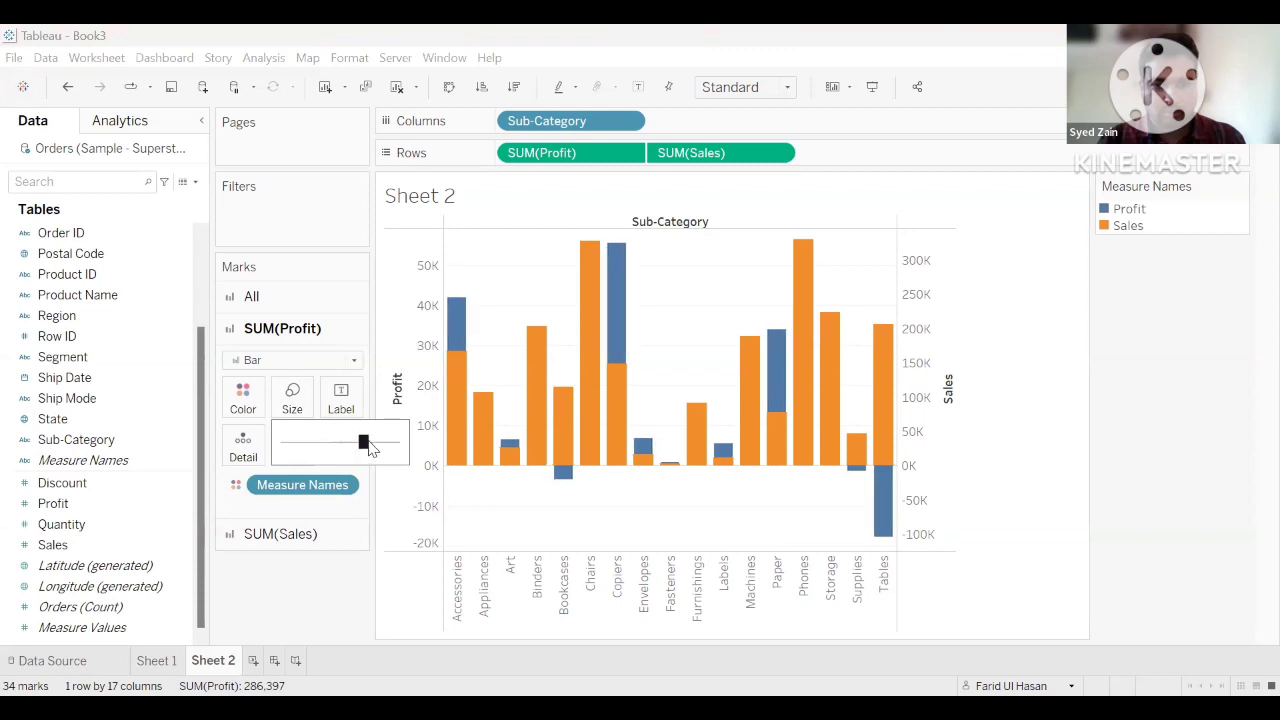
{"action": "left_click", "coordinate": [290, 540]}
{"action": "left_click", "coordinate": [292, 428]}
{"action": "left_click_drag", "start_coordinate": [363, 475], "coordinate": [350, 479]}
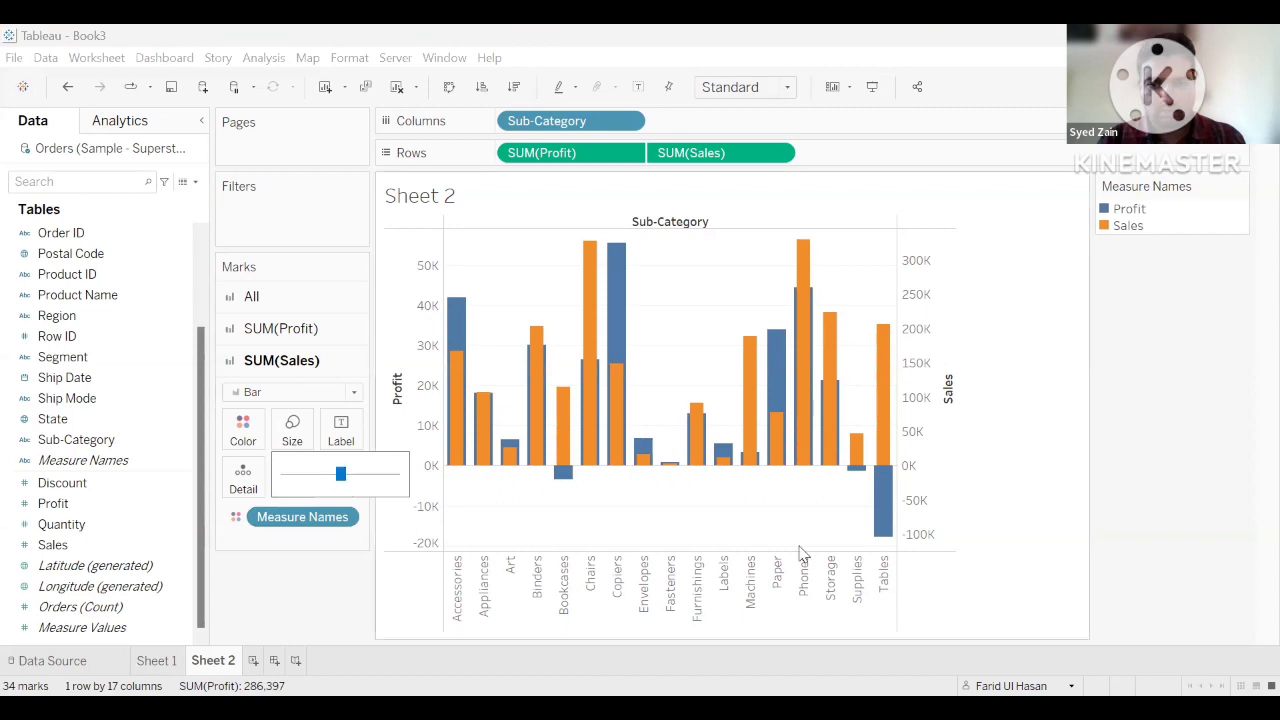
- Synchronize the Sales axis with the Profit axis
{"action": "right_click", "coordinate": [935, 297]}
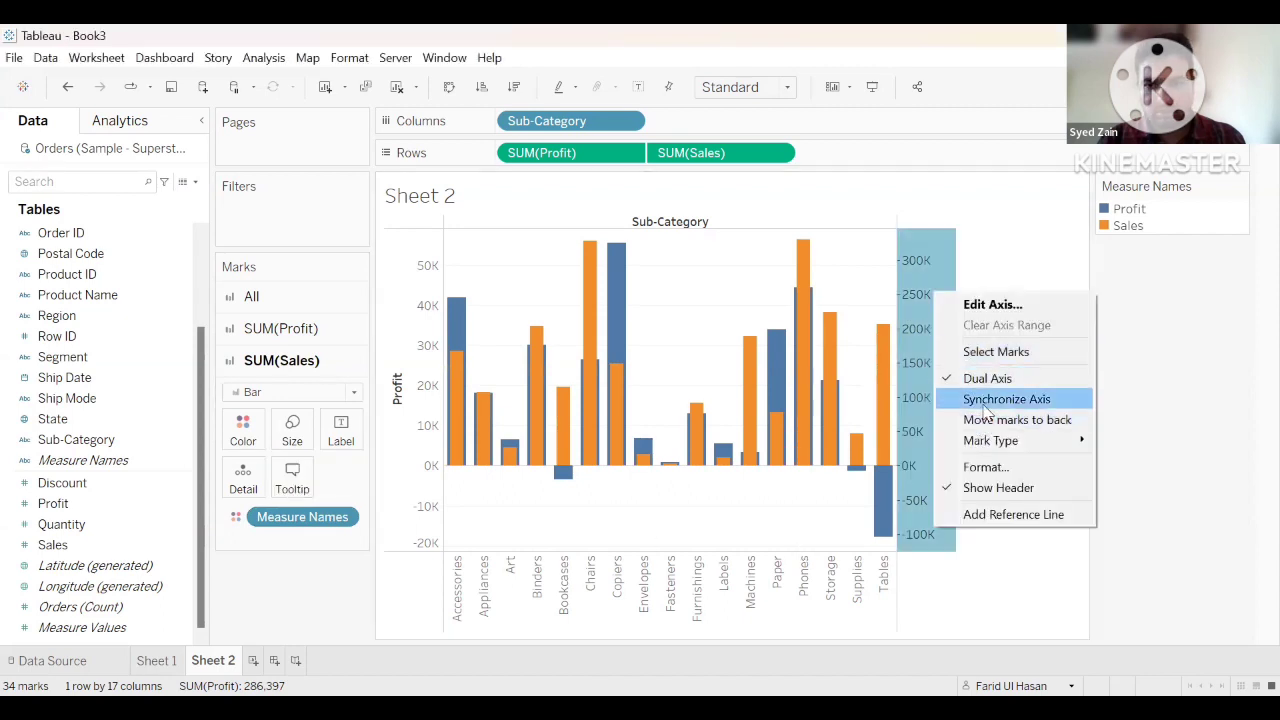
{"action": "left_click", "coordinate": [987, 409]}
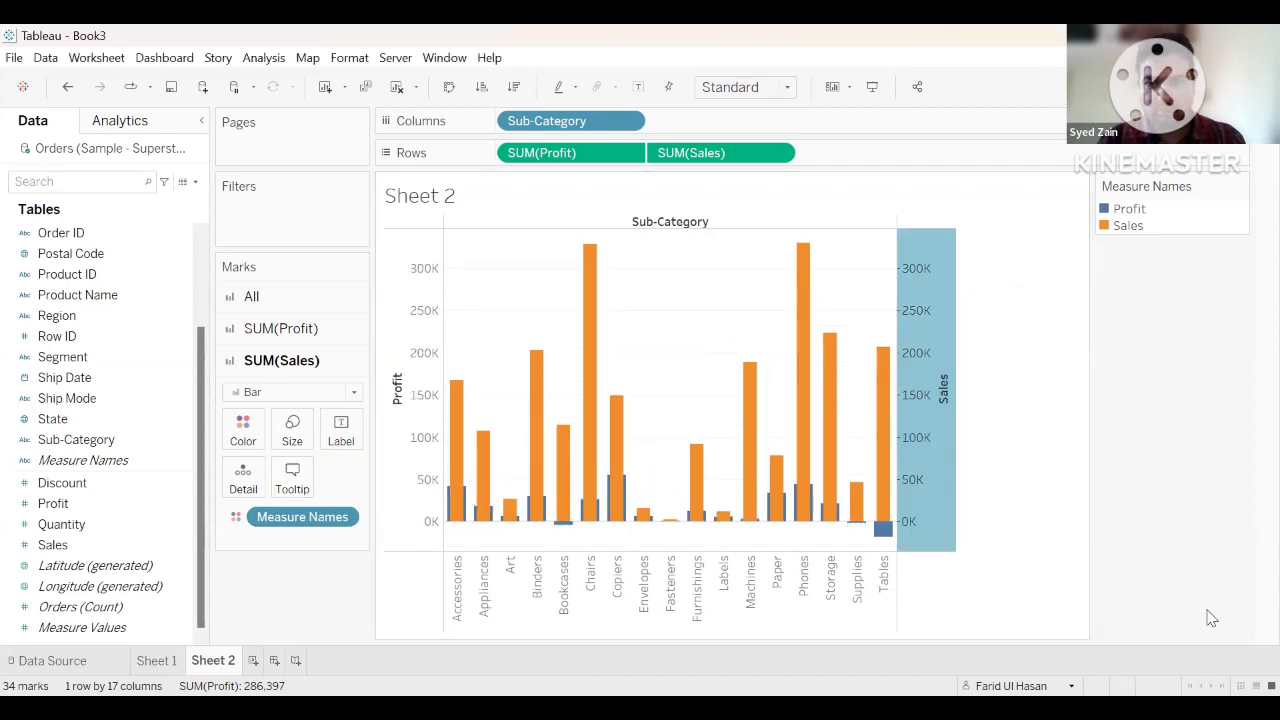
{"action": "left_click", "coordinate": [1161, 558]}
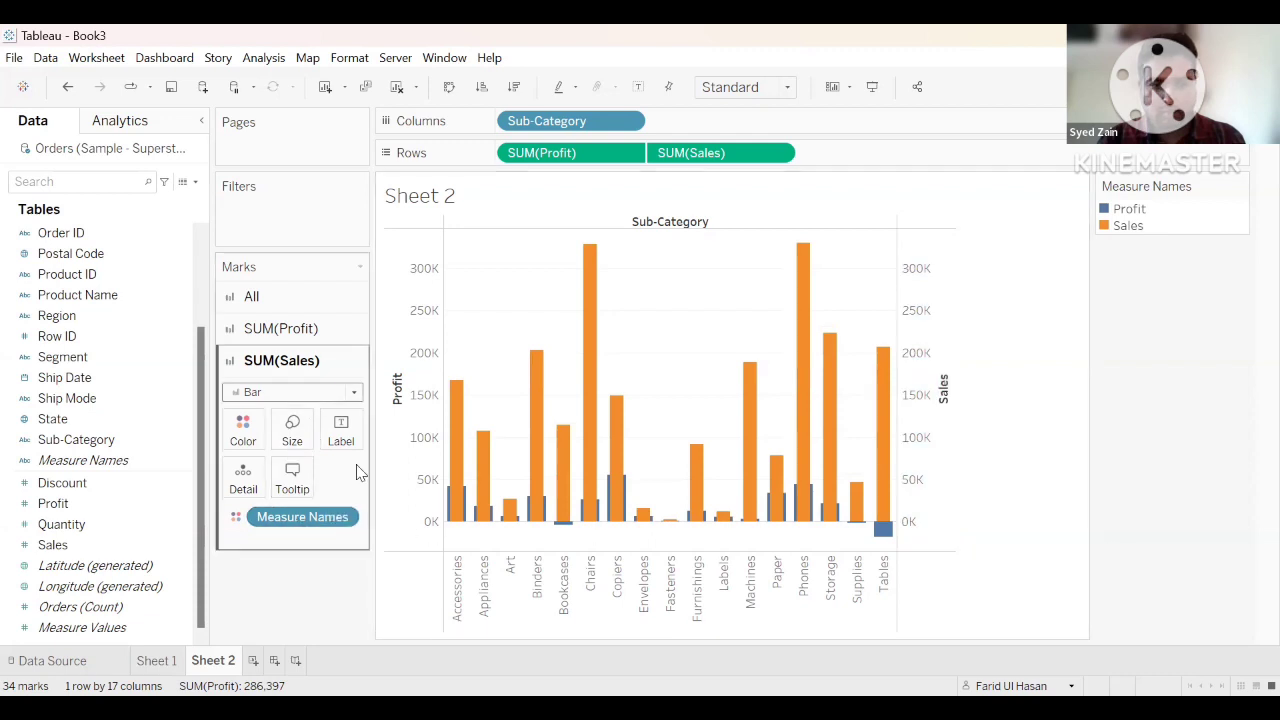
- Move the Profit marks to the front of the Sales bars, and check the Sales axis options without changing them
{"action": "right_click", "coordinate": [403, 501]}
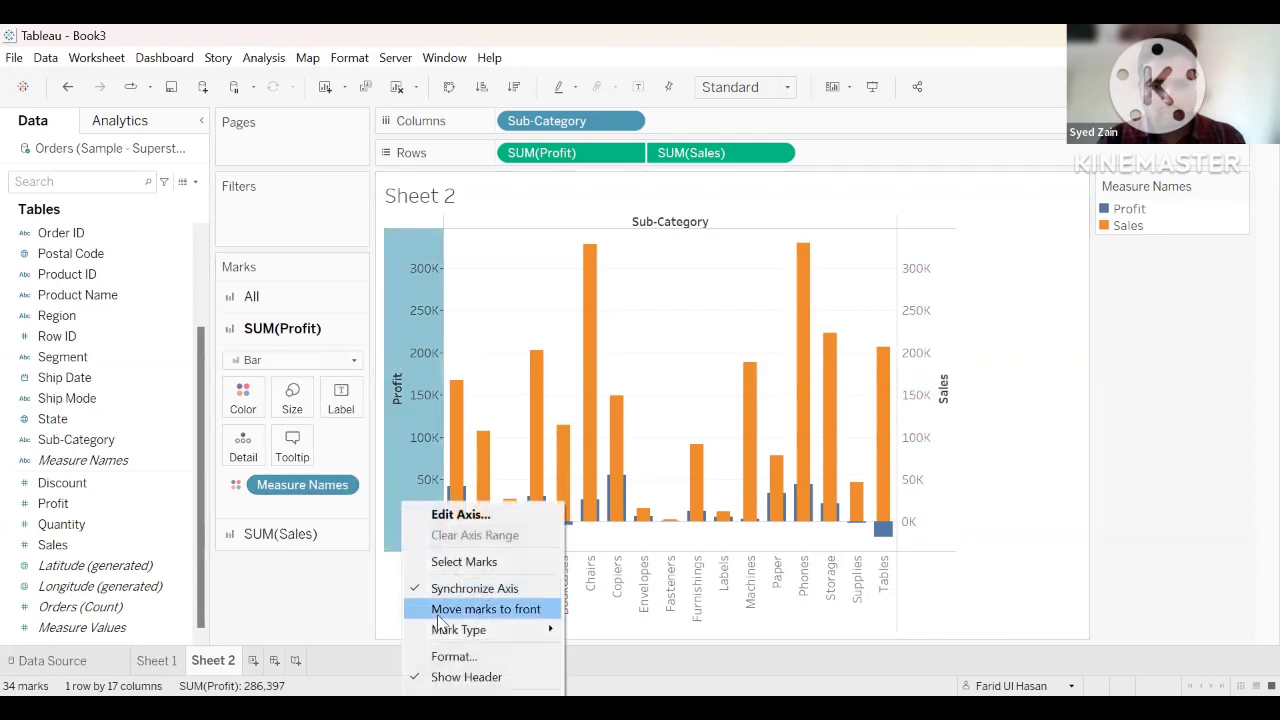
{"action": "left_click", "coordinate": [437, 612]}
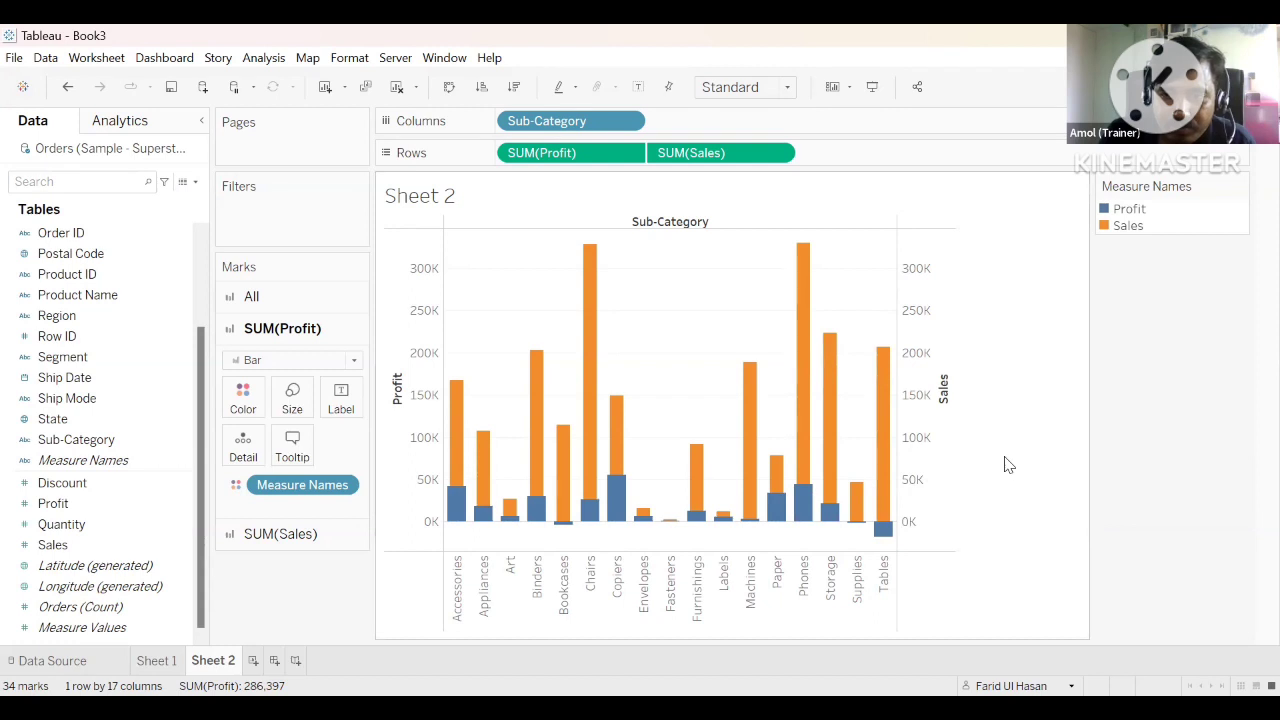
{"action": "right_click", "coordinate": [946, 338]}
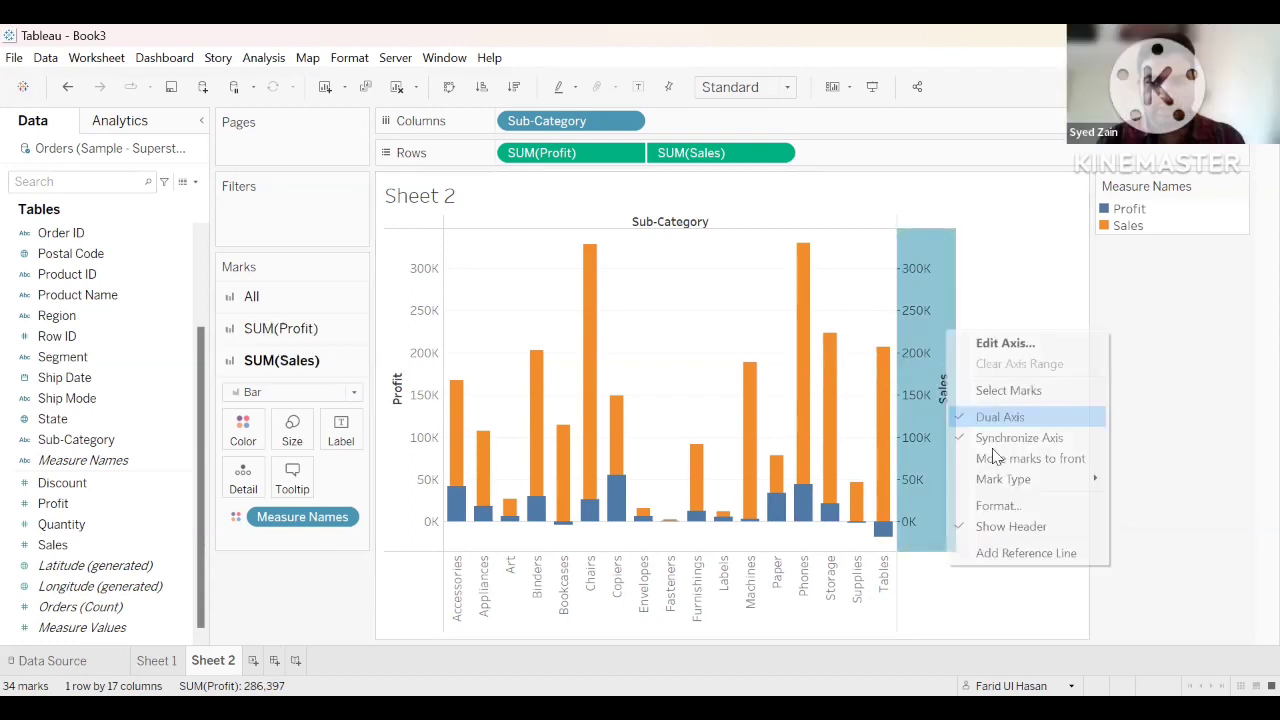
{"action": "left_click", "coordinate": [1184, 505]}
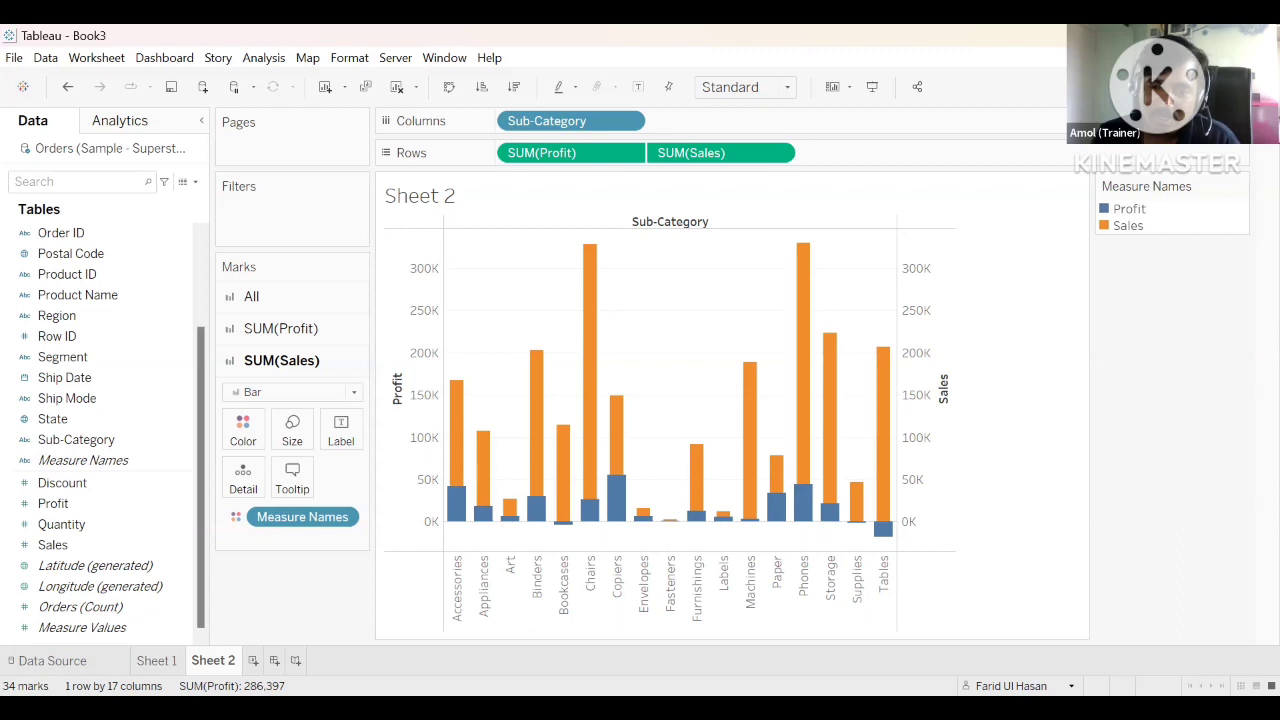
- Build a Sales text table on a new worksheet with Category and Sub-Category on Rows
{"action": "left_click", "coordinate": [253, 661]}
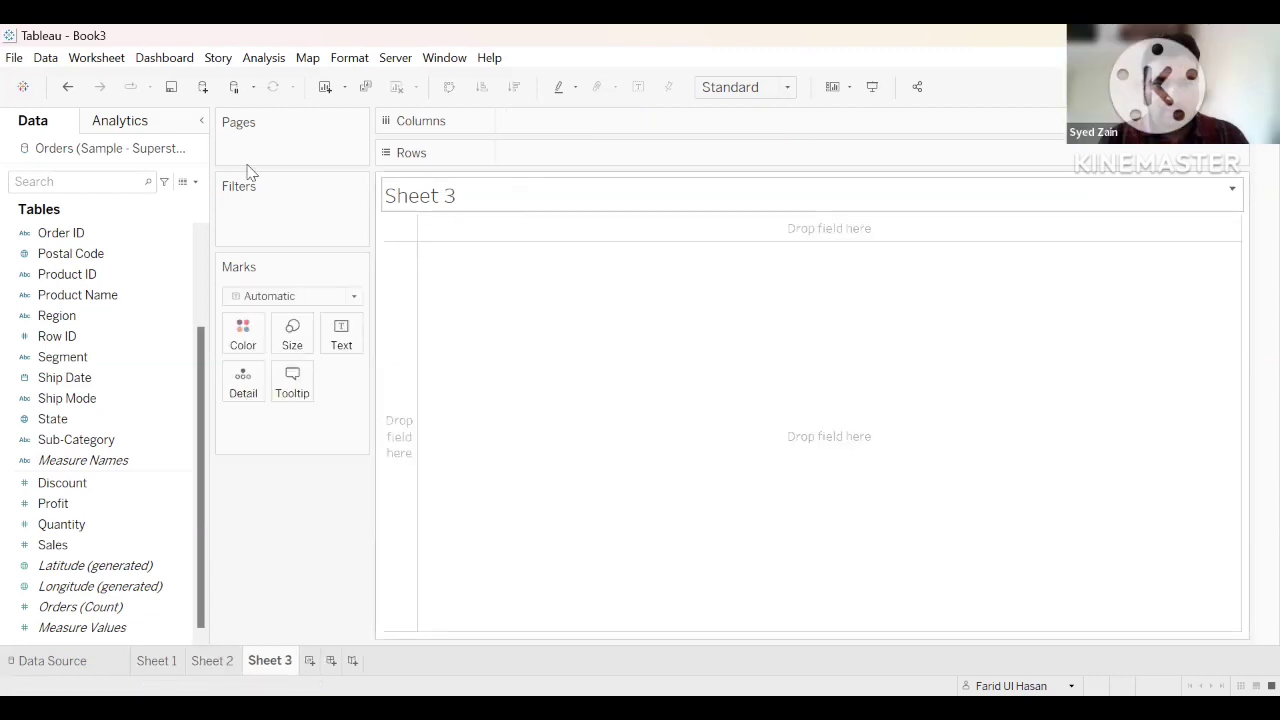
{"action": "double_click", "coordinate": [118, 445]}
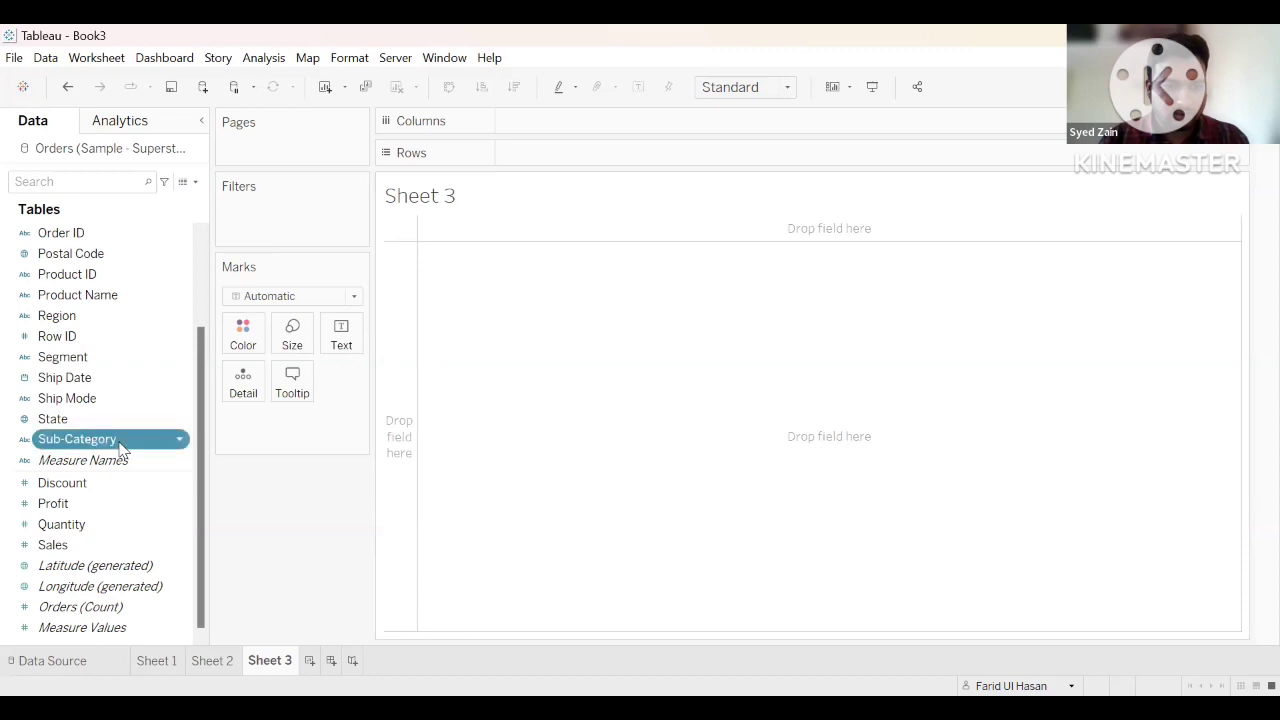
{"action": "double_click", "coordinate": [114, 543]}
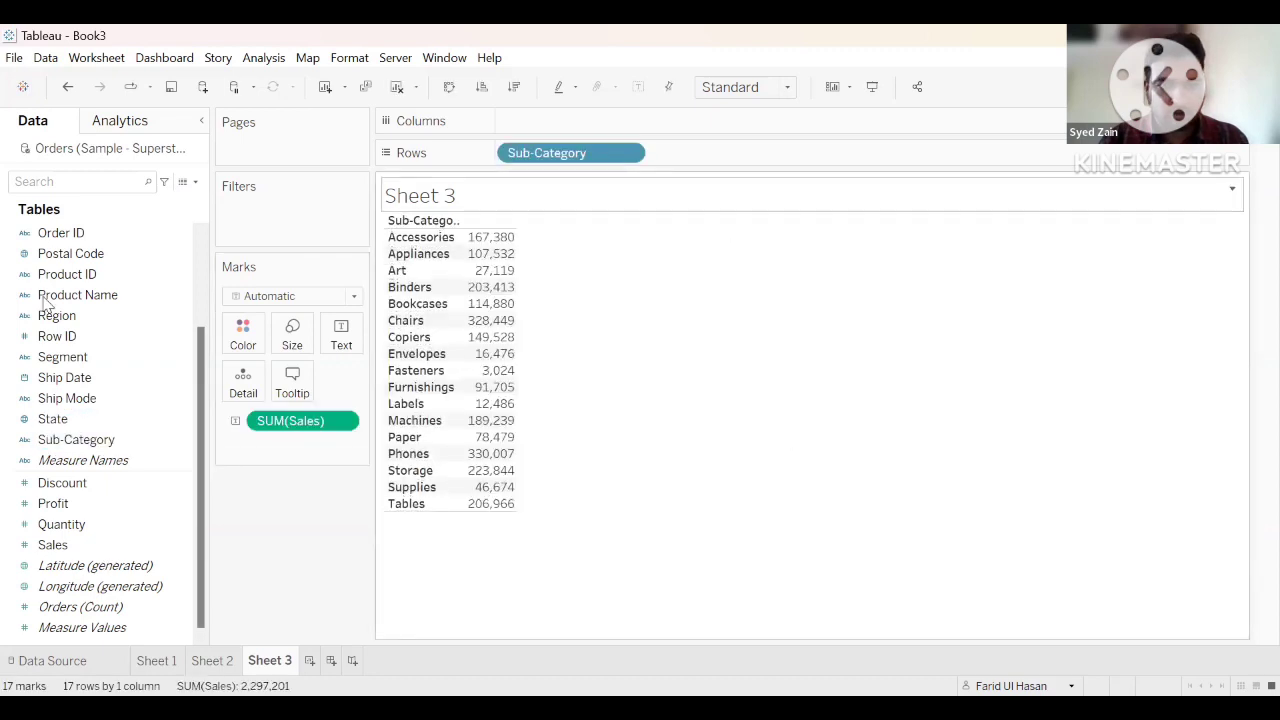
{"action": "left_click_drag", "start_coordinate": [57, 315], "coordinate": [503, 157]}
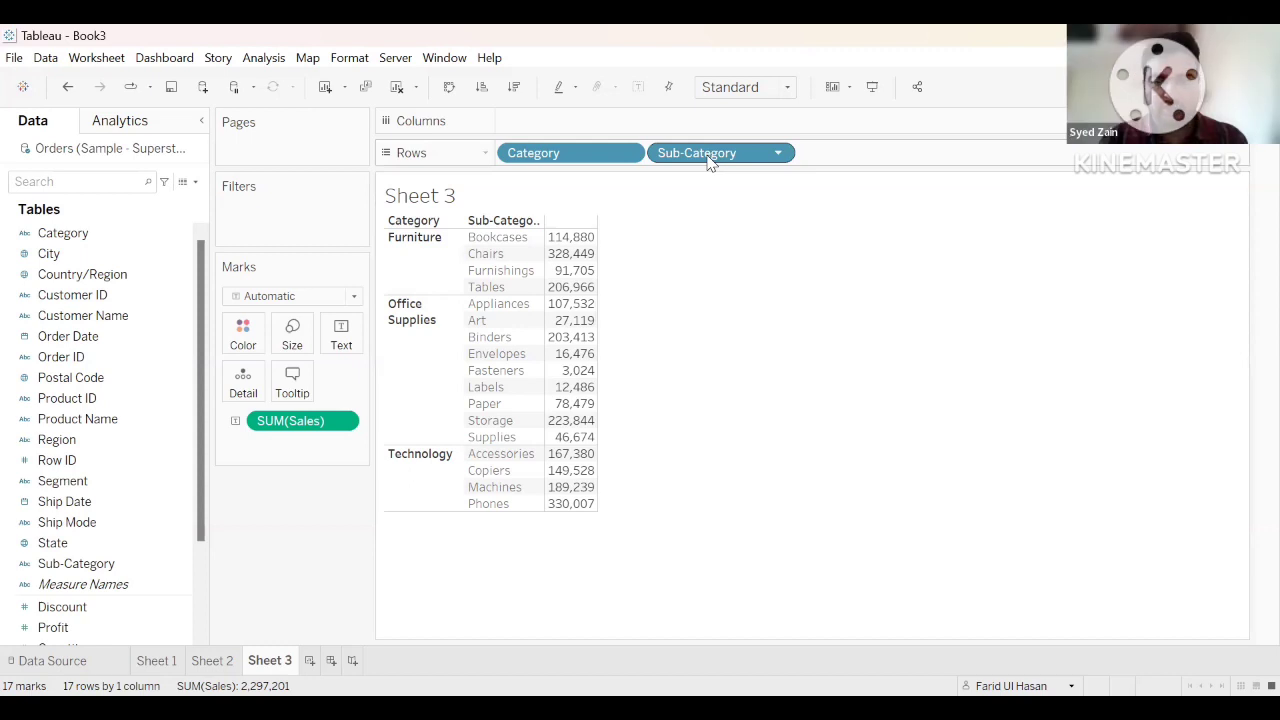
- Start a new calculated field and name it LOD
{"action": "left_click", "coordinate": [195, 182]}
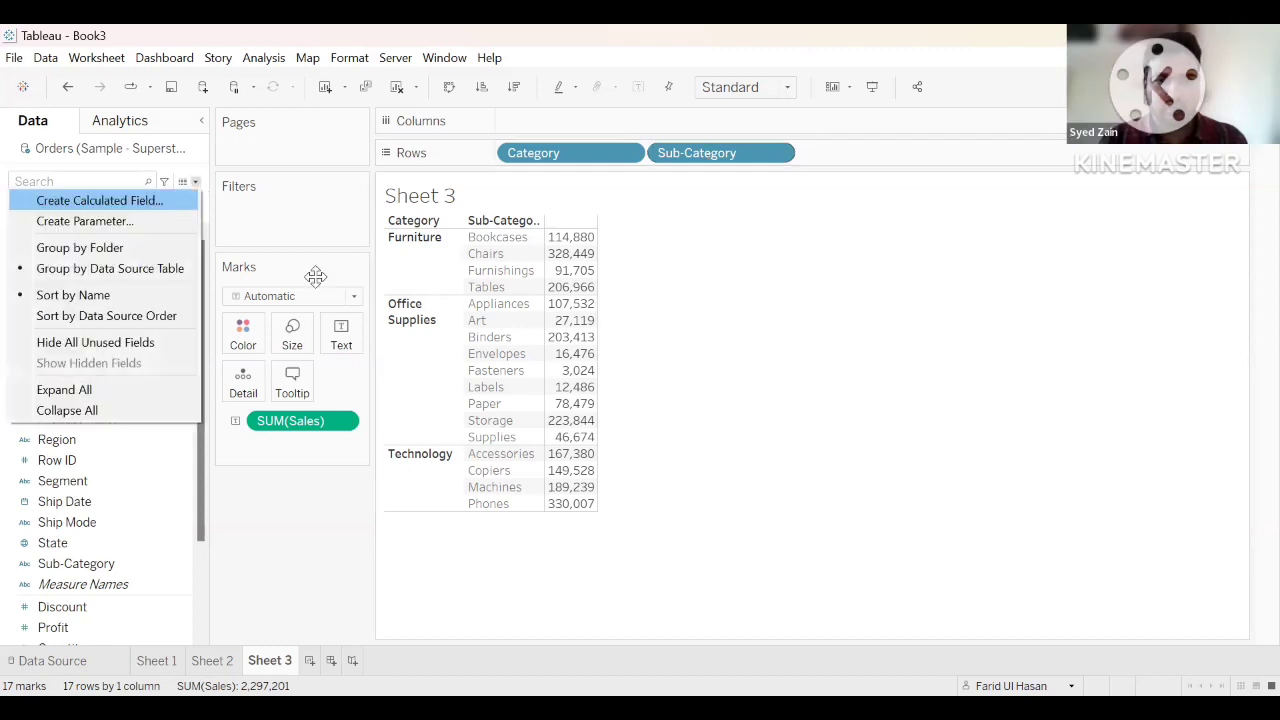
{"action": "key", "text": "Return"}
{"action": "type", "text": "LOF"}
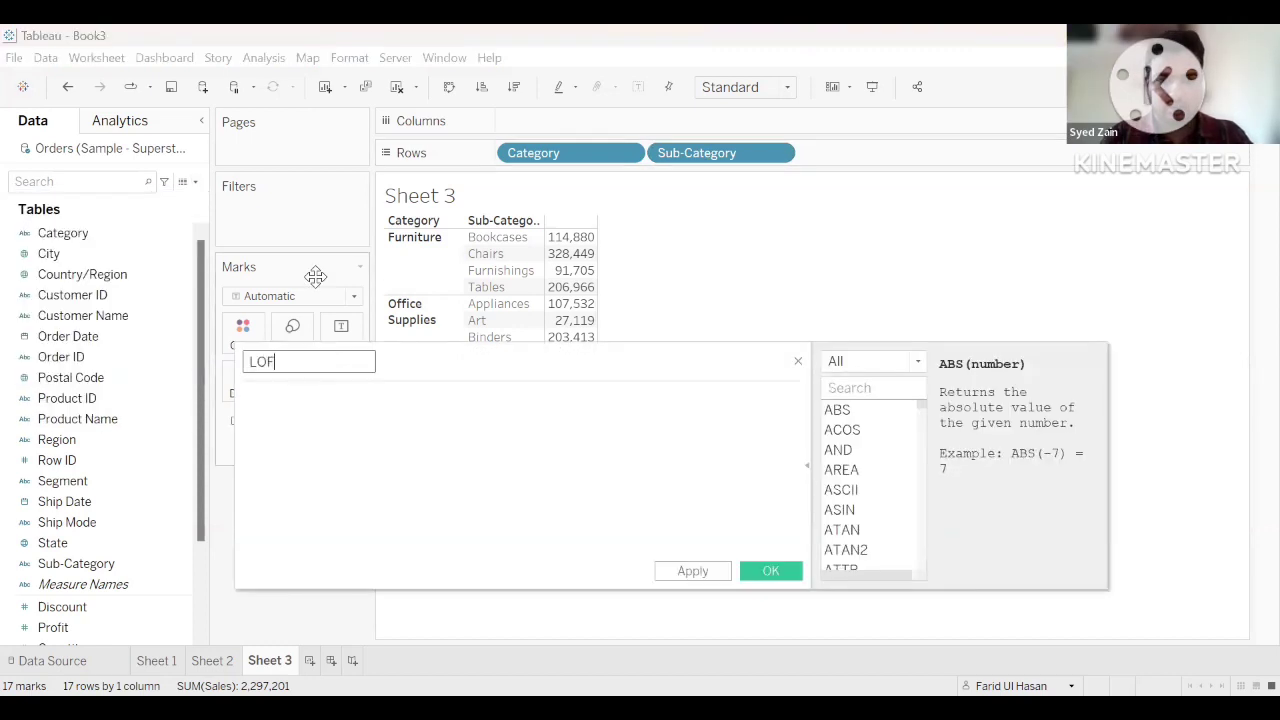
{"action": "key", "text": "BackSpace"}
{"action": "type", "text": "D"}
{"action": "key", "text": "Tab"}
- Enter the formula { FIXED [Category]:SUM([Sales])} for the LOD field, apply it and save the calculation
{"action": "type", "text": "f"}
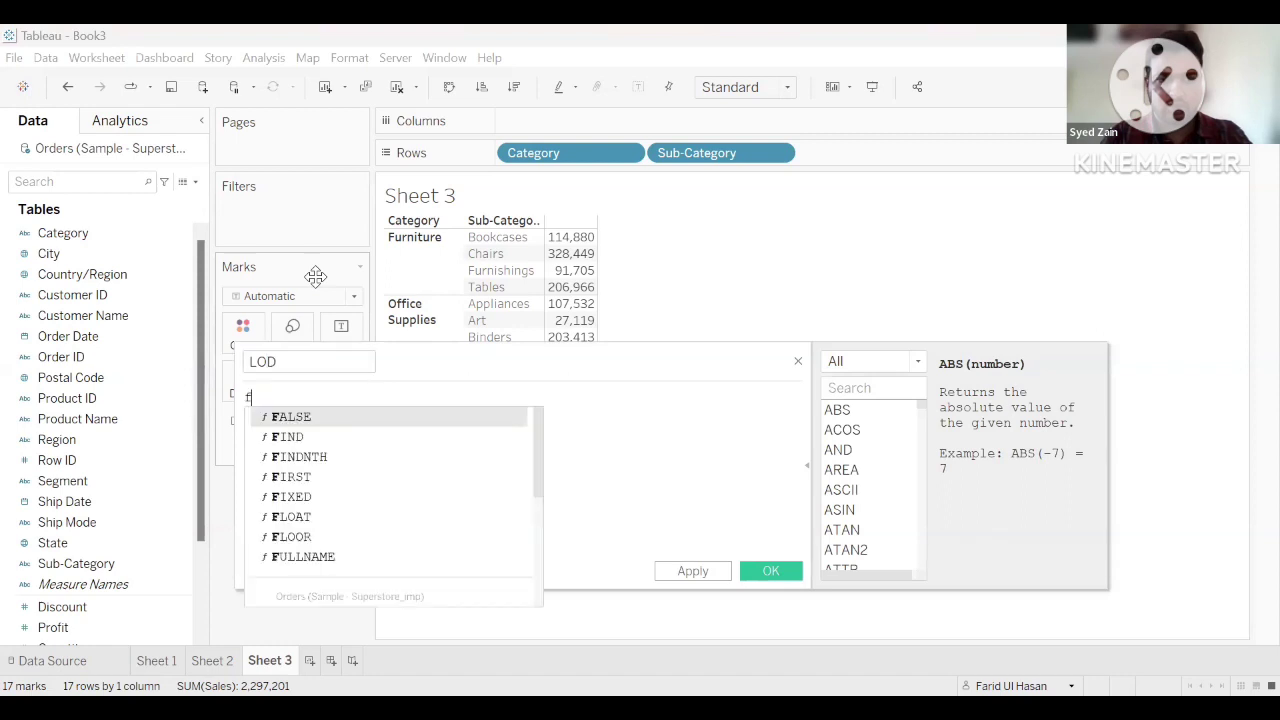
{"action": "type", "text": "ix"}
{"action": "key", "text": "Return"}
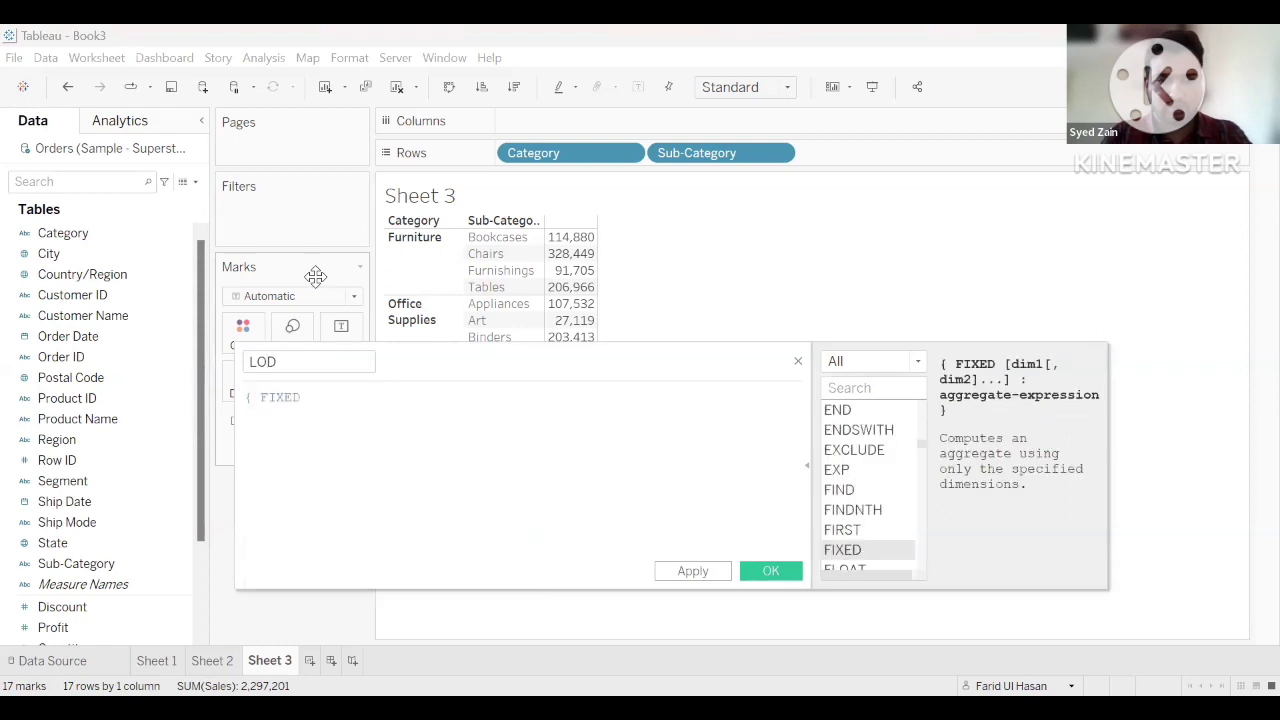
{"action": "type", "text": "c"}
{"action": "key", "text": "Down"}
{"action": "key", "text": "Return"}
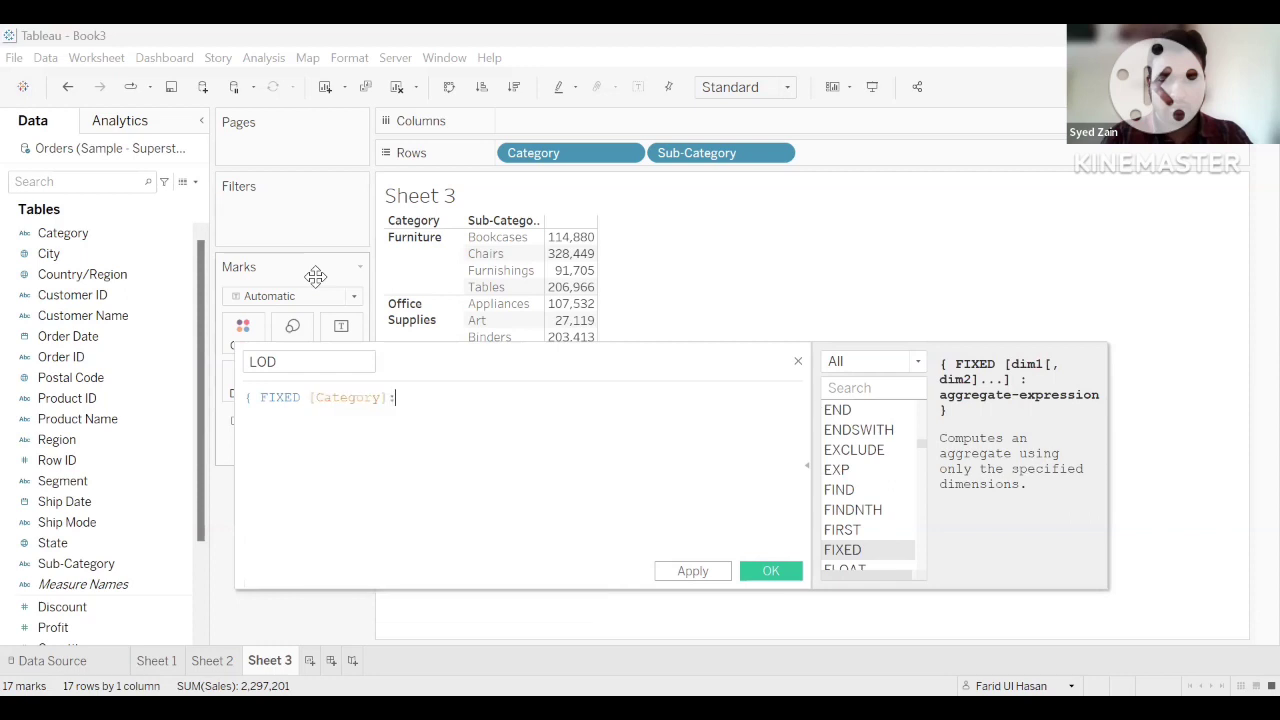
{"action": "type", "text": ":s"}
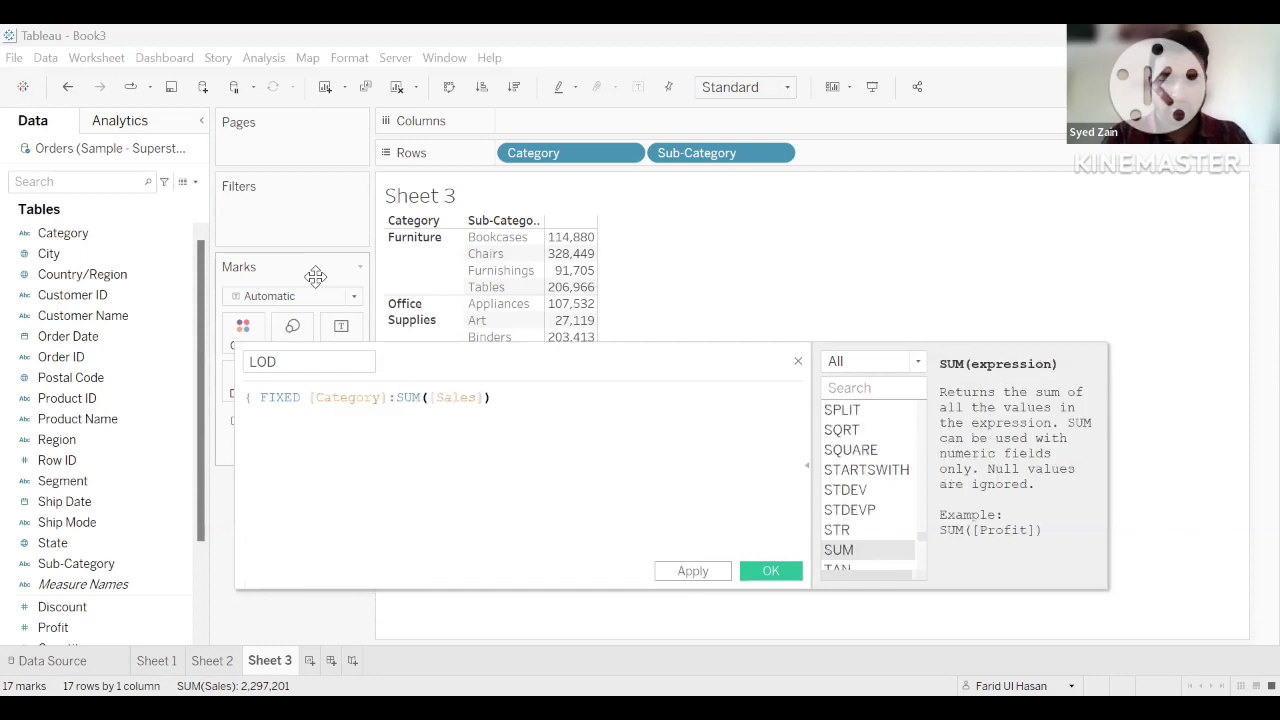
{"action": "type", "text": ")}"}
{"action": "left_click", "coordinate": [700, 577]}
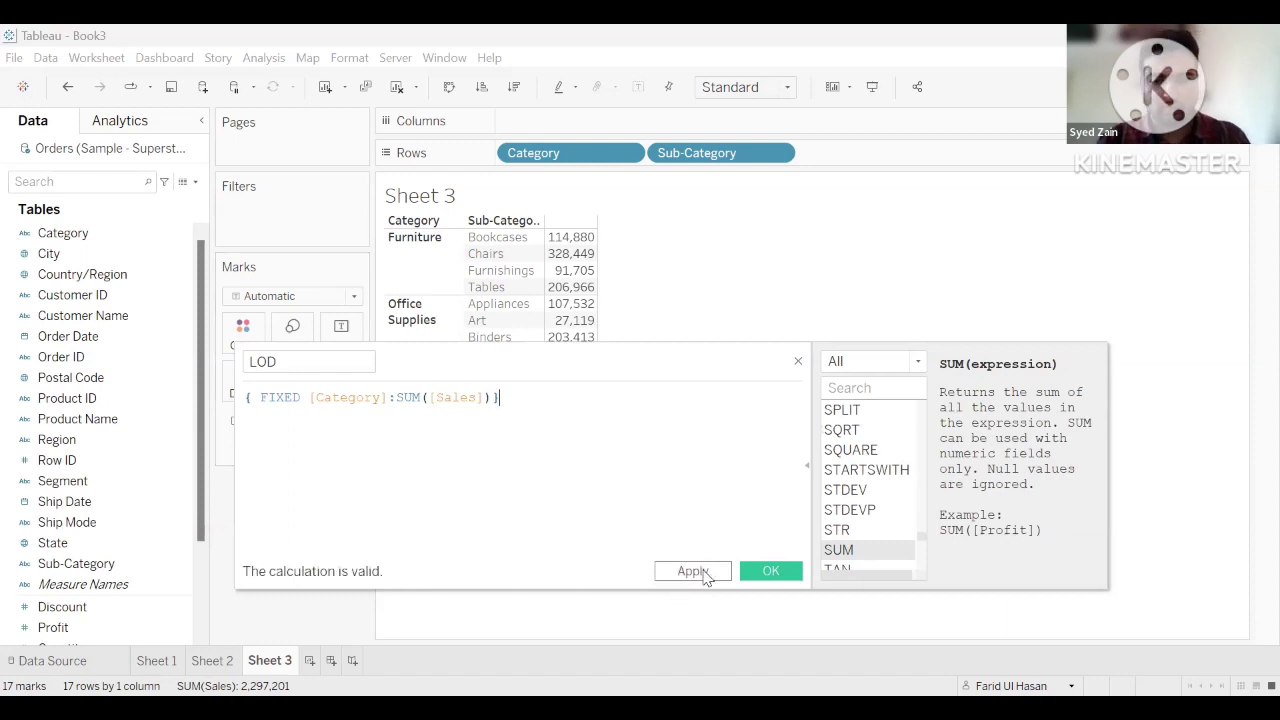
{"action": "left_click", "coordinate": [756, 572]}
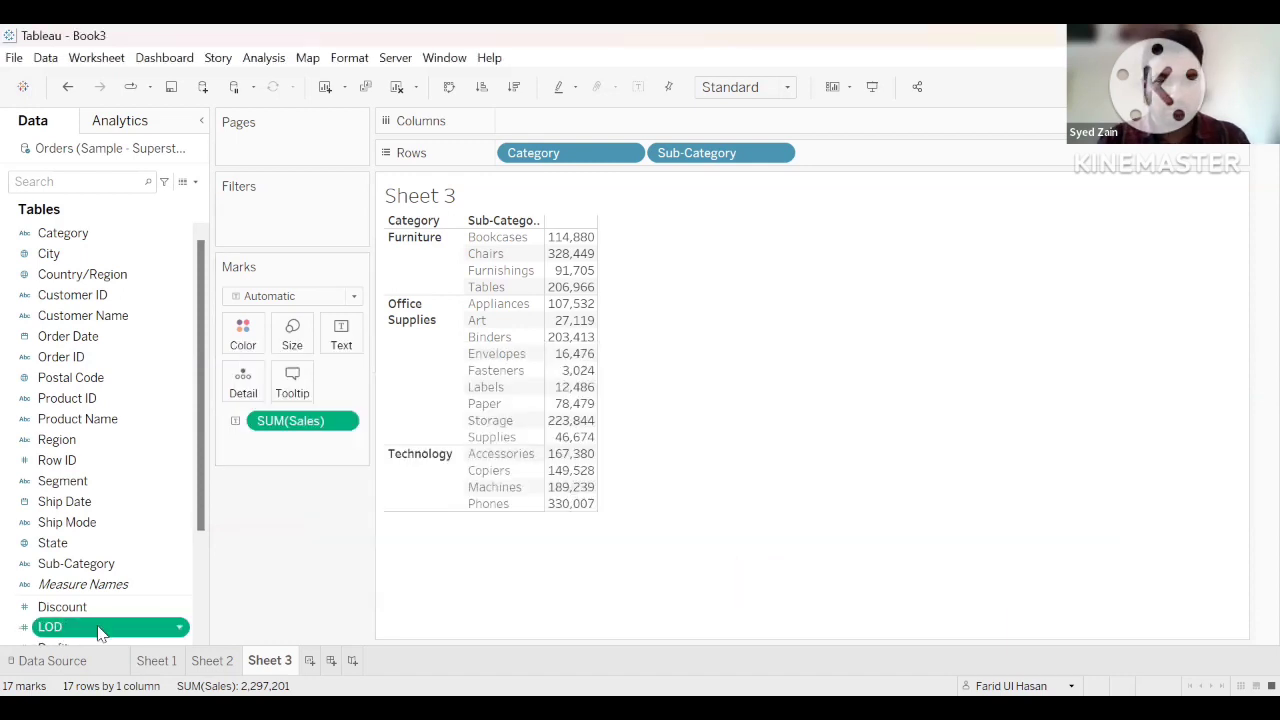
- Try the LOD field as a discrete value on Rows after Sub-Category, and remove it from the view
{"action": "left_click_drag", "start_coordinate": [829, 170], "coordinate": [863, 157]}
{"action": "right_click", "coordinate": [863, 157]}
{"action": "left_click", "coordinate": [908, 376]}
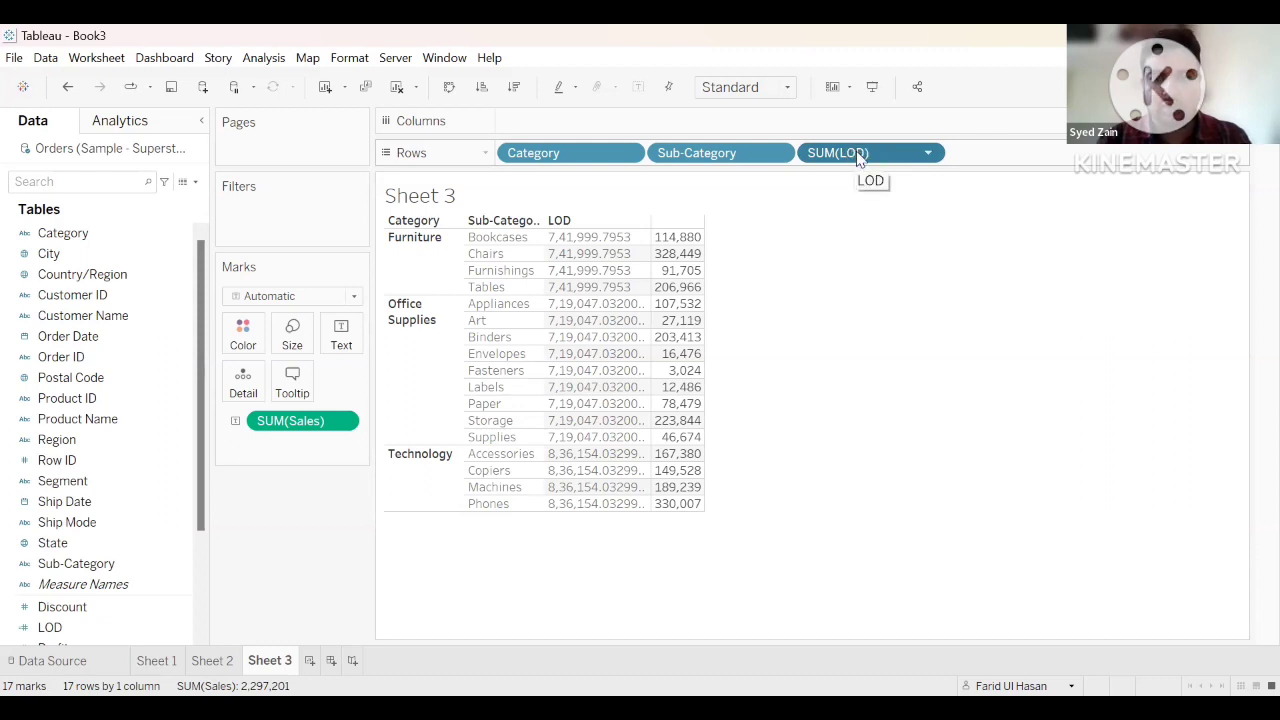
{"action": "left_click_drag", "start_coordinate": [857, 157], "coordinate": [82, 576]}
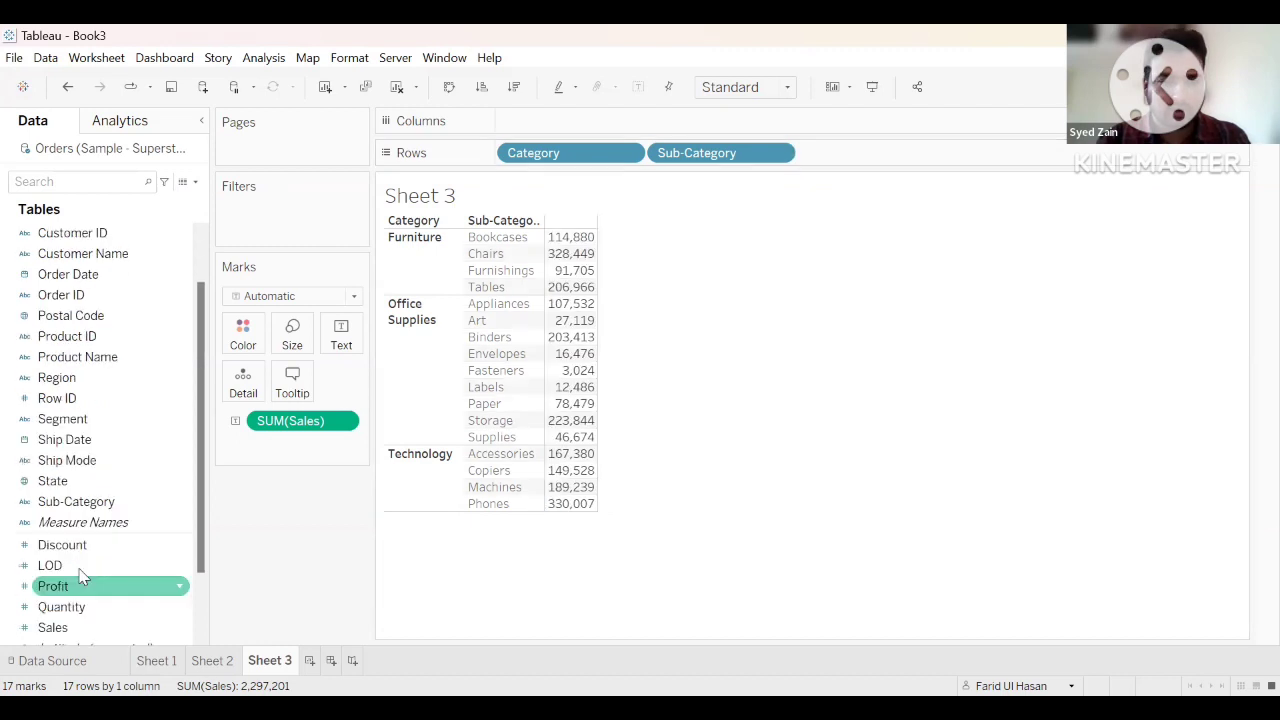
- Add the LOD measure to the text table beside Sales, and order the measures with Sales before LOD
{"action": "left_click", "coordinate": [85, 570]}
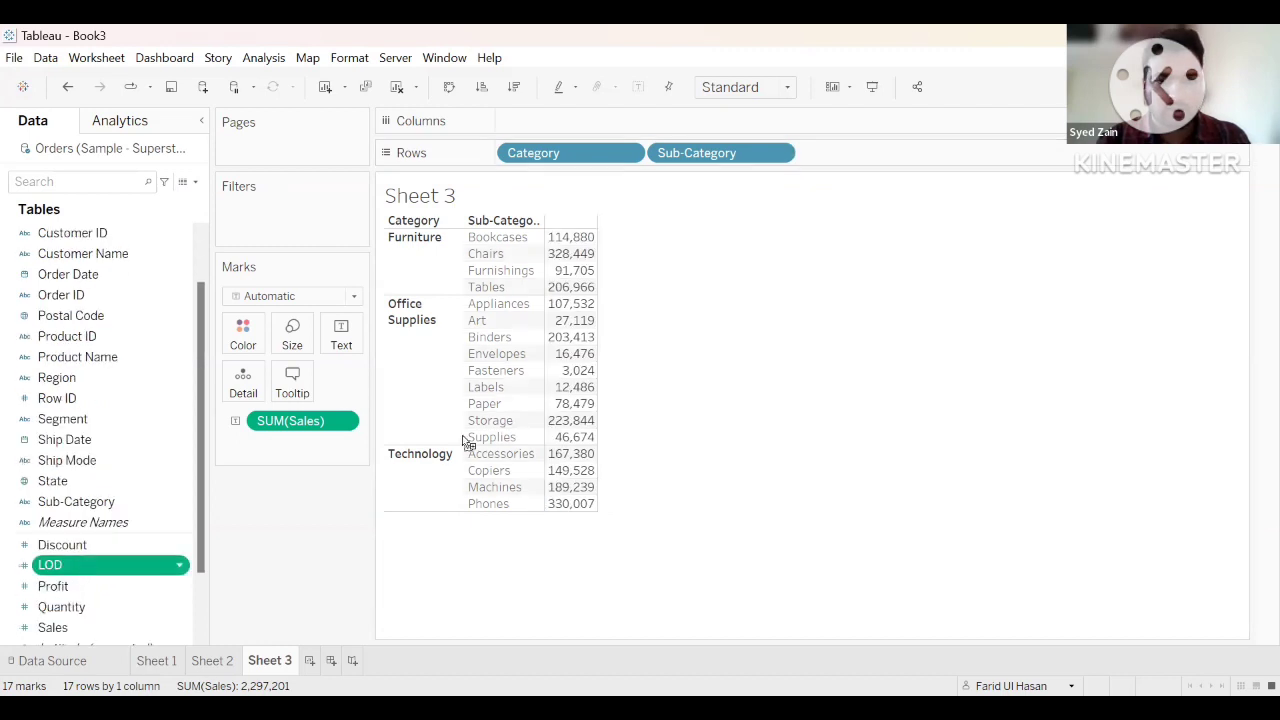
{"action": "left_click_drag", "start_coordinate": [588, 412], "coordinate": [785, 398]}
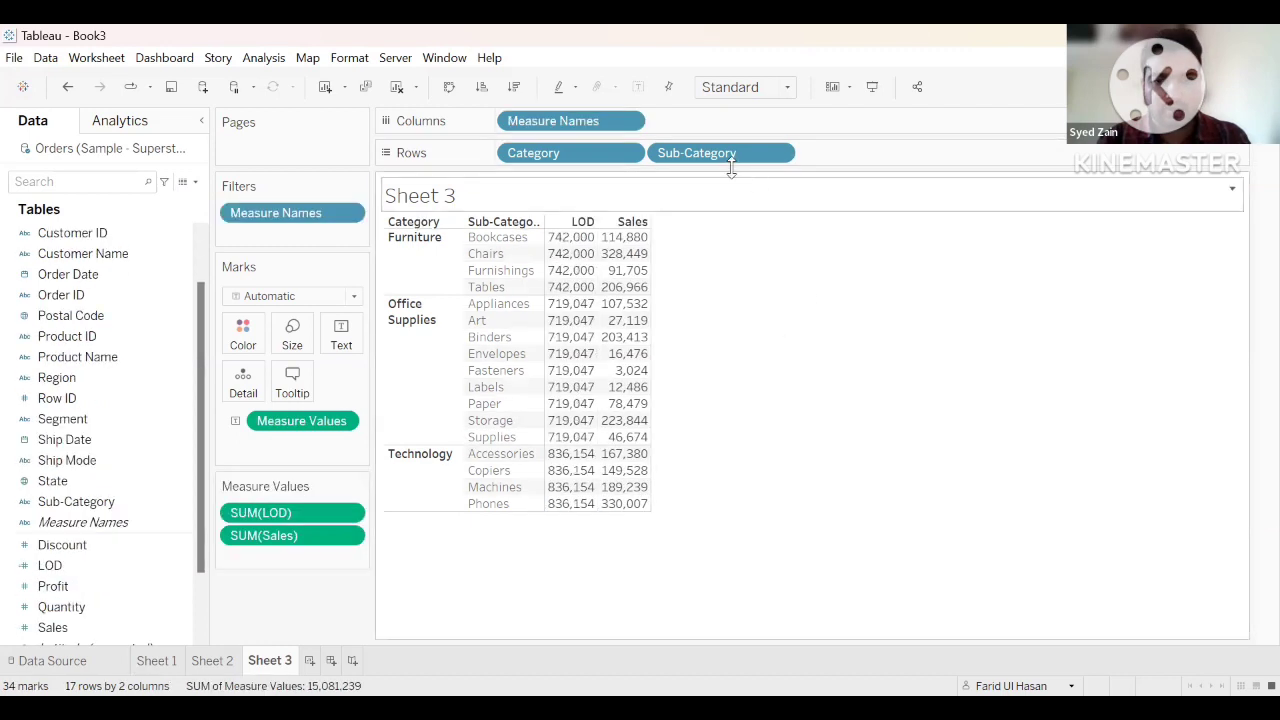
{"action": "left_click", "coordinate": [286, 519]}
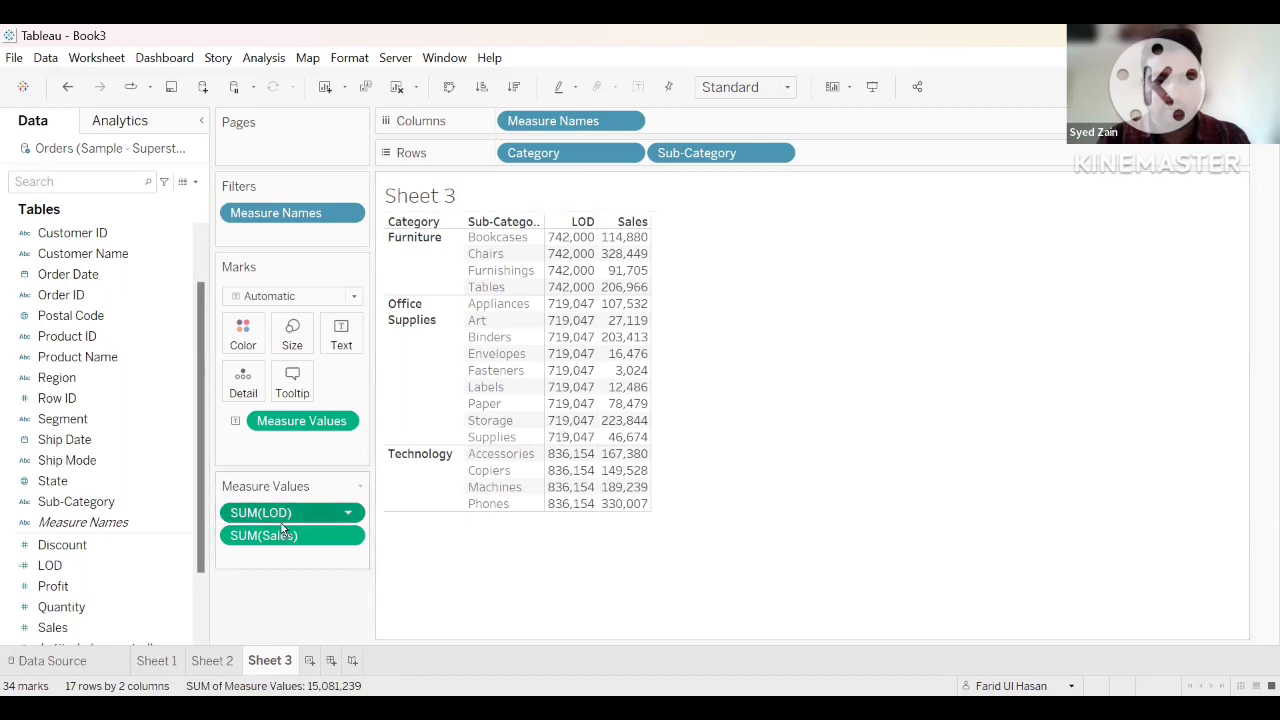
{"action": "left_click_drag", "start_coordinate": [286, 560], "coordinate": [288, 550]}
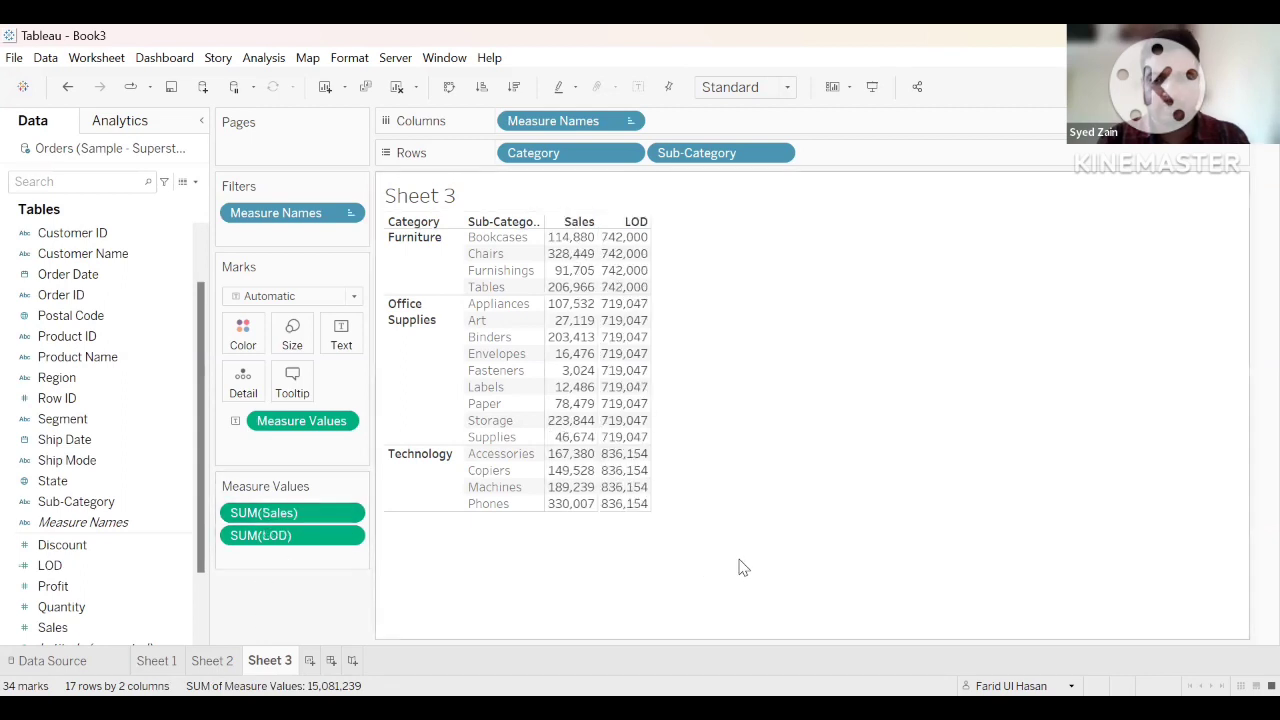